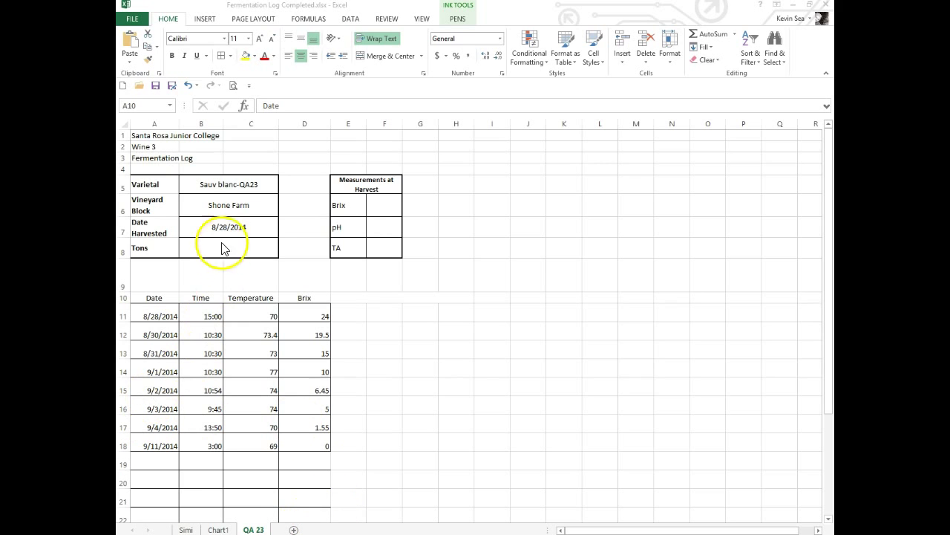
click(241, 185)
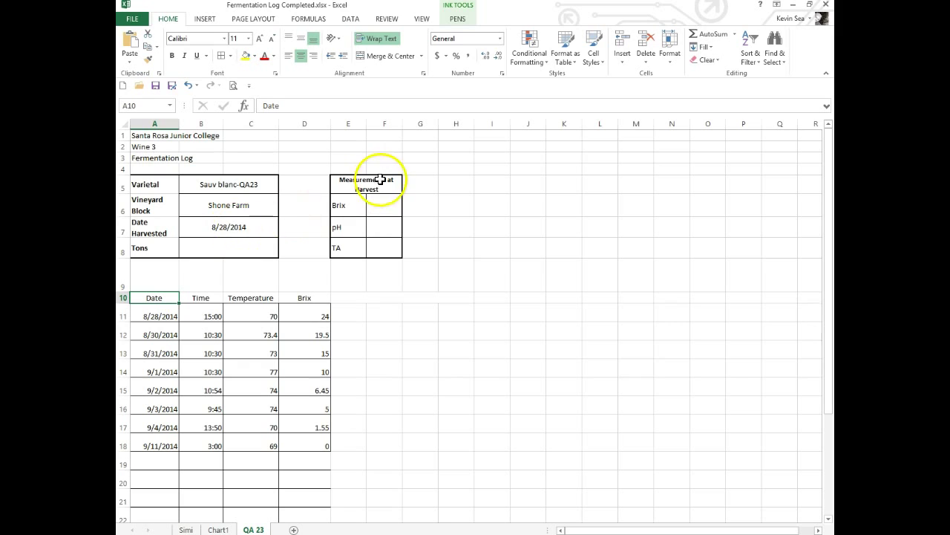
drag(348, 184, 352, 246)
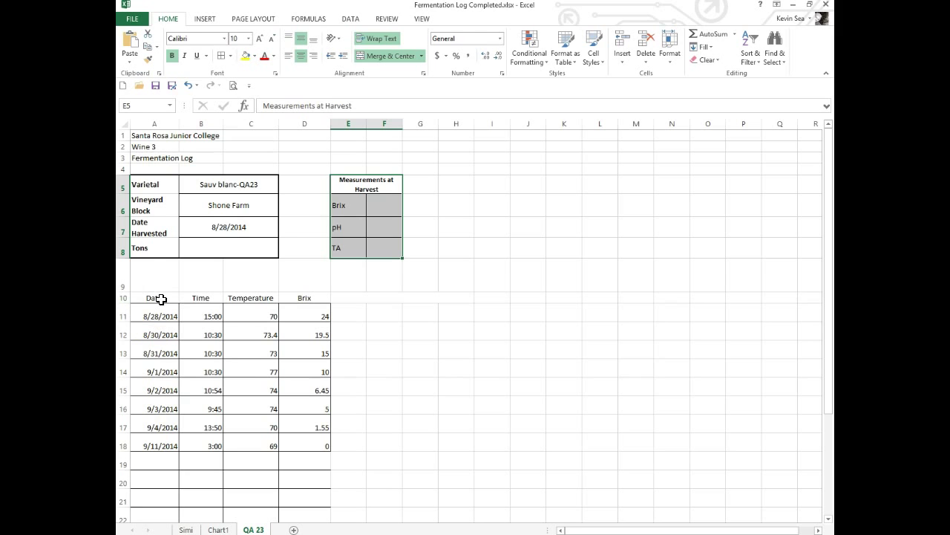
drag(161, 297, 159, 448)
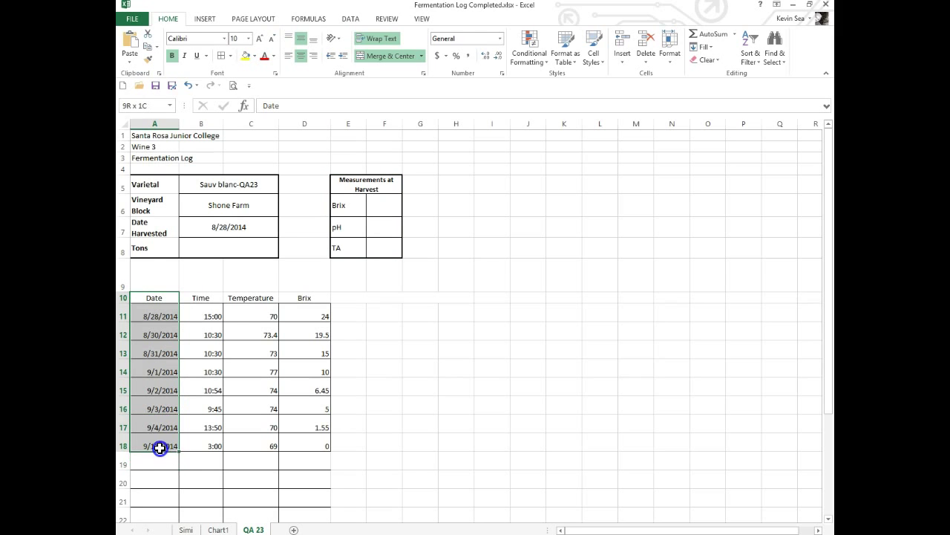
drag(200, 298, 203, 439)
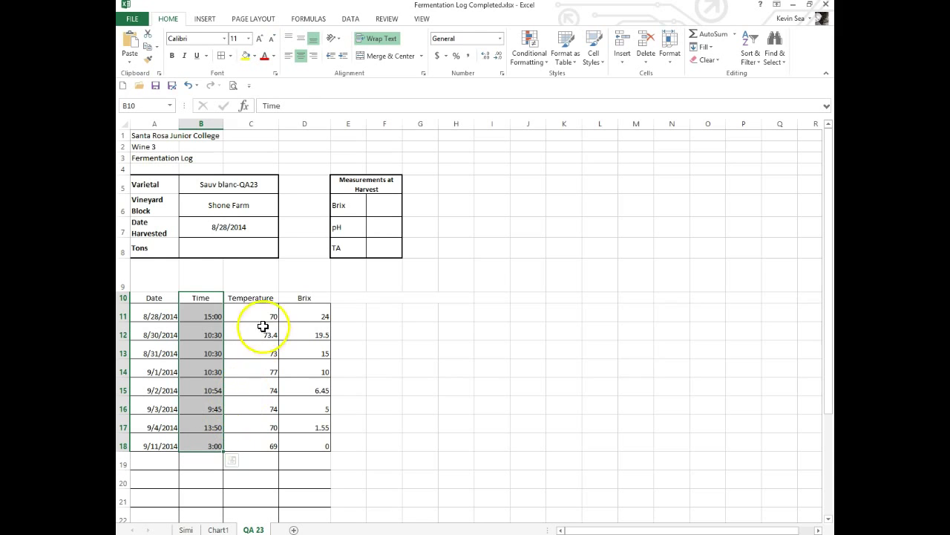
click(263, 297)
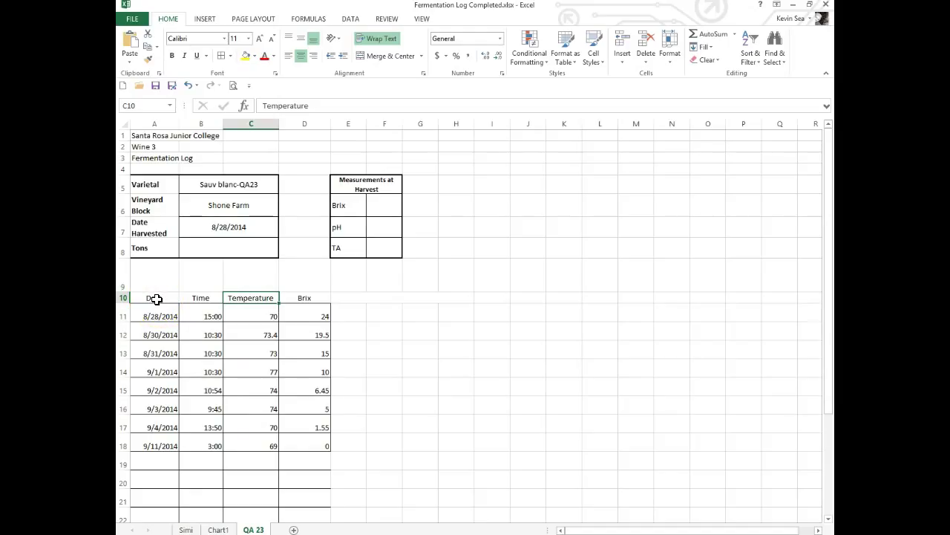
Insert a Scatter with Smooth Lines and Markers chart of the Date and Brix columns, rows 10 to 18, and place it clear of the tables.
drag(156, 299, 153, 448)
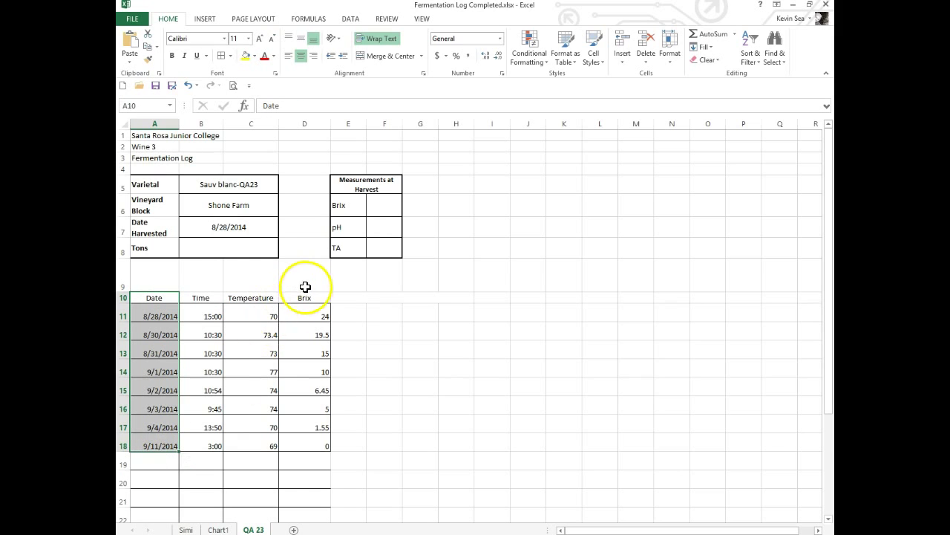
drag(307, 298, 309, 447)
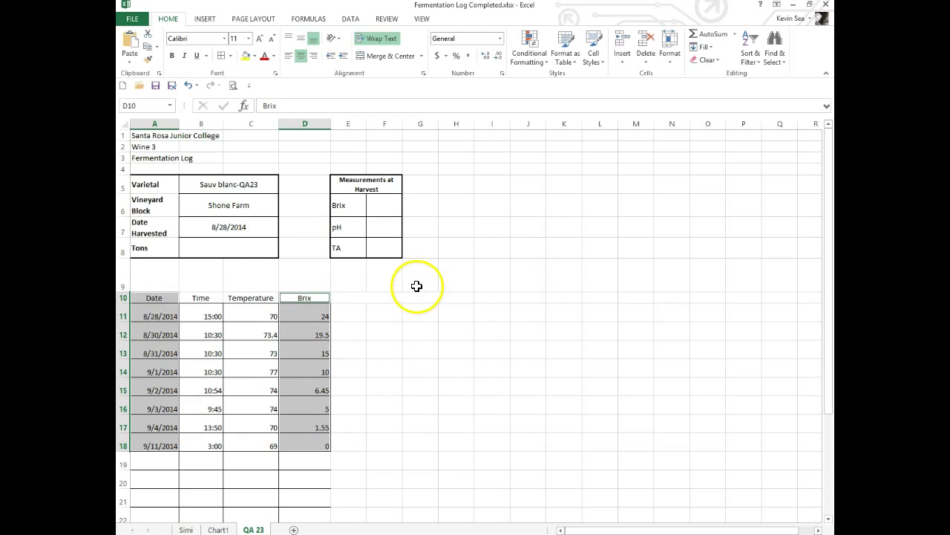
click(204, 18)
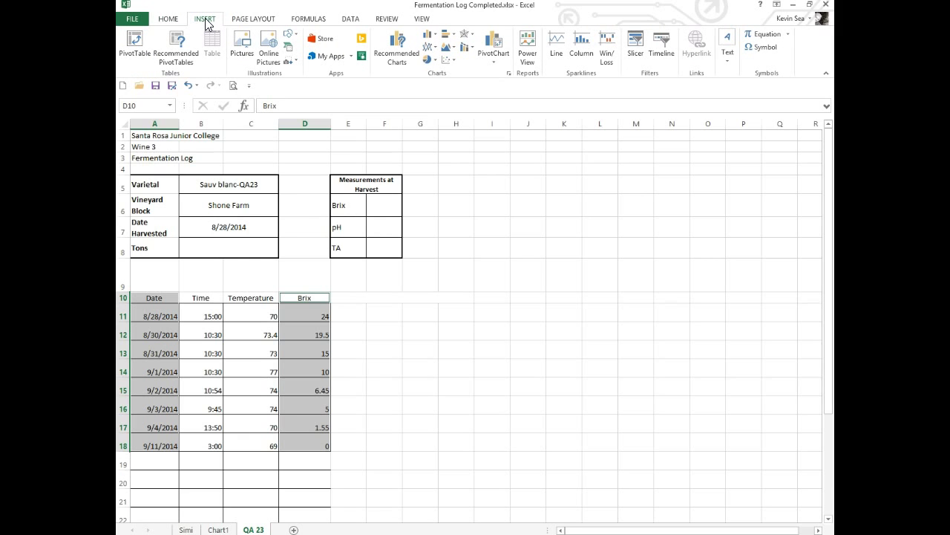
click(401, 58)
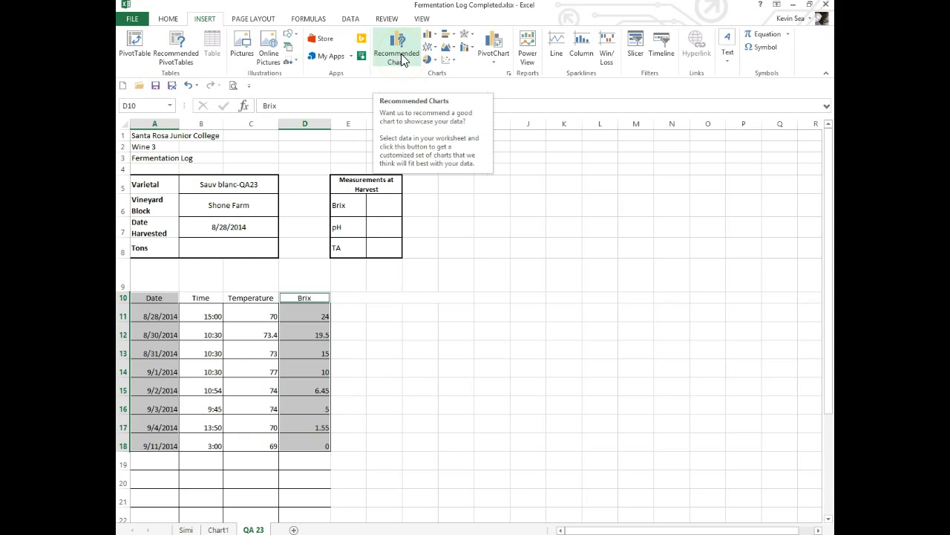
click(453, 61)
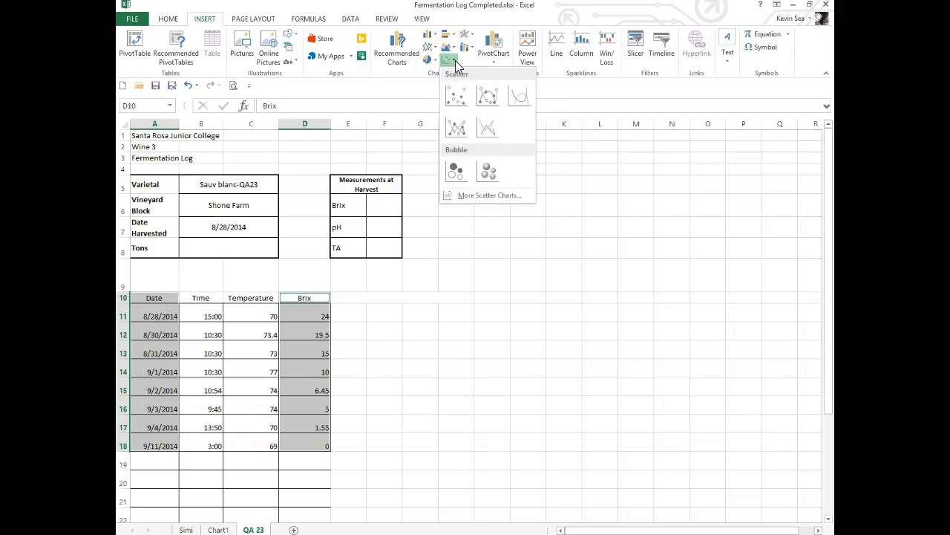
click(487, 98)
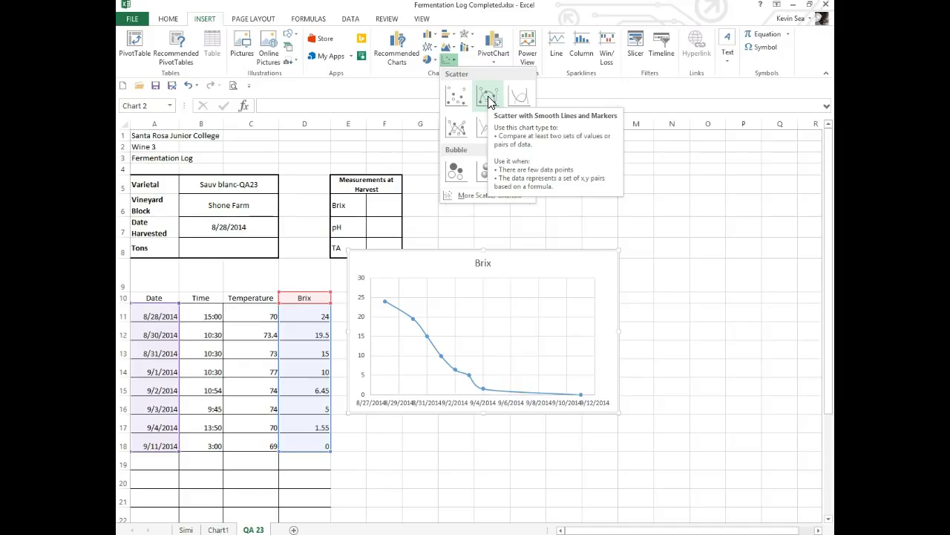
click(489, 99)
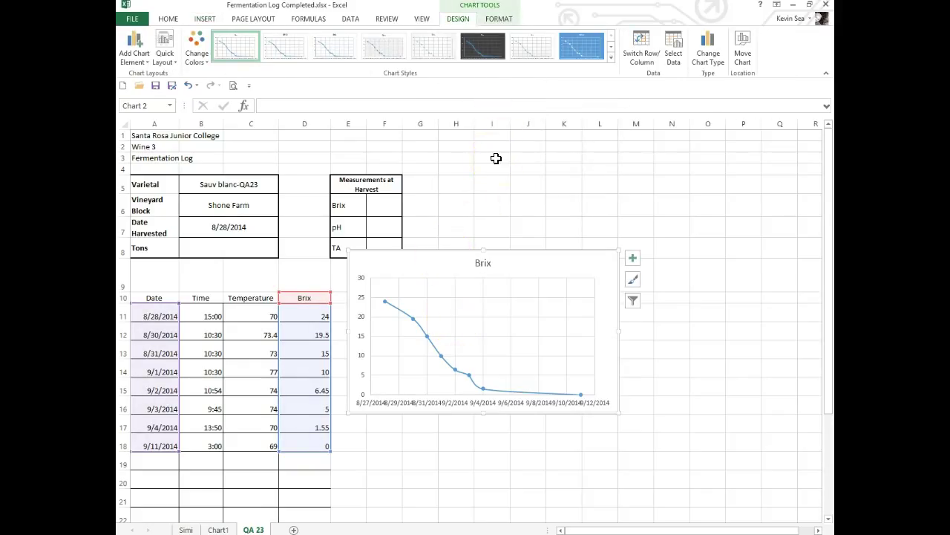
mouse_move(455, 251)
mouse_down()
mouse_move(492, 246)
mouse_move(487, 215)
mouse_move(540, 220)
mouse_up()
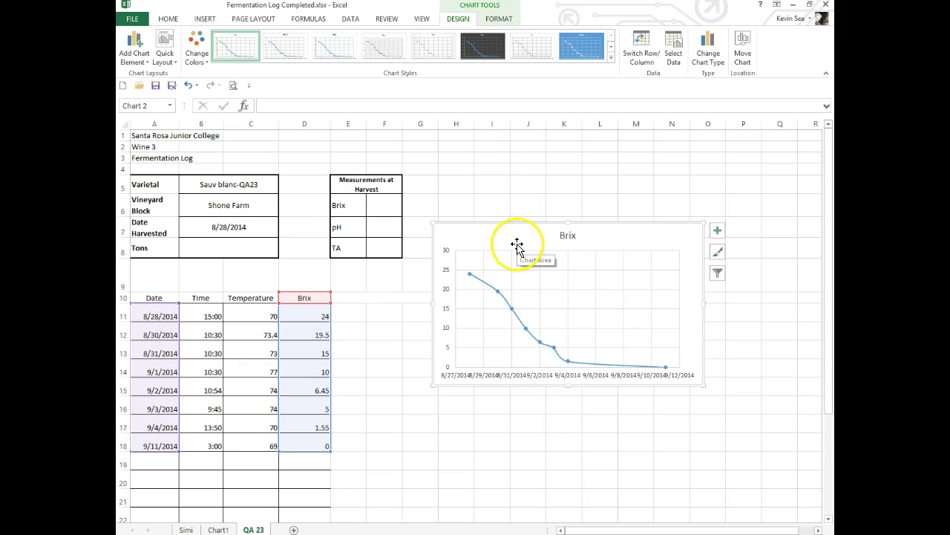
click(502, 188)
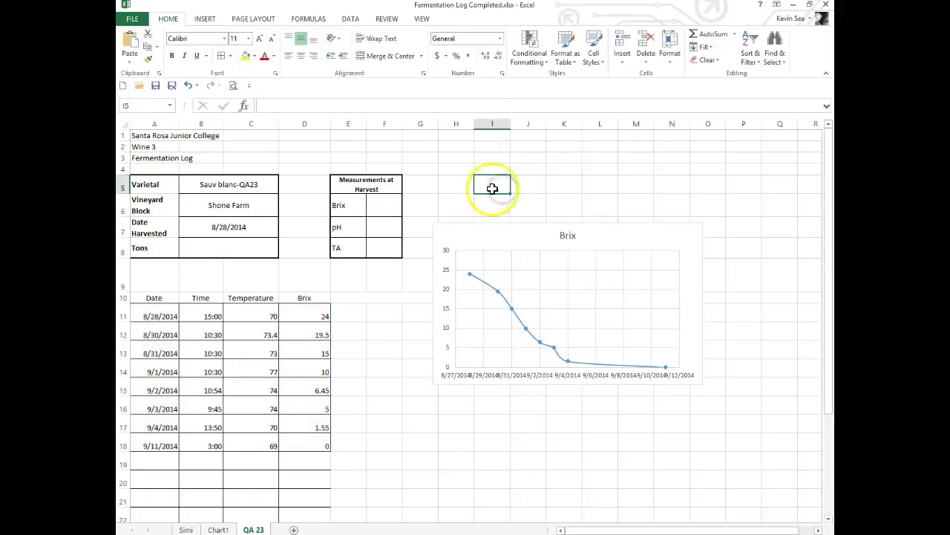
Move the Brix chart to a new sheet named Chart2.
click(494, 241)
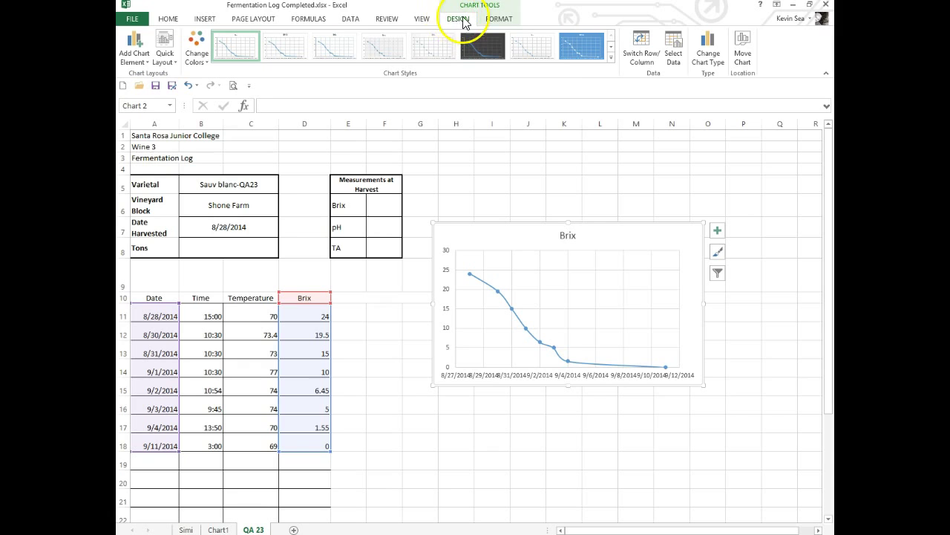
click(745, 58)
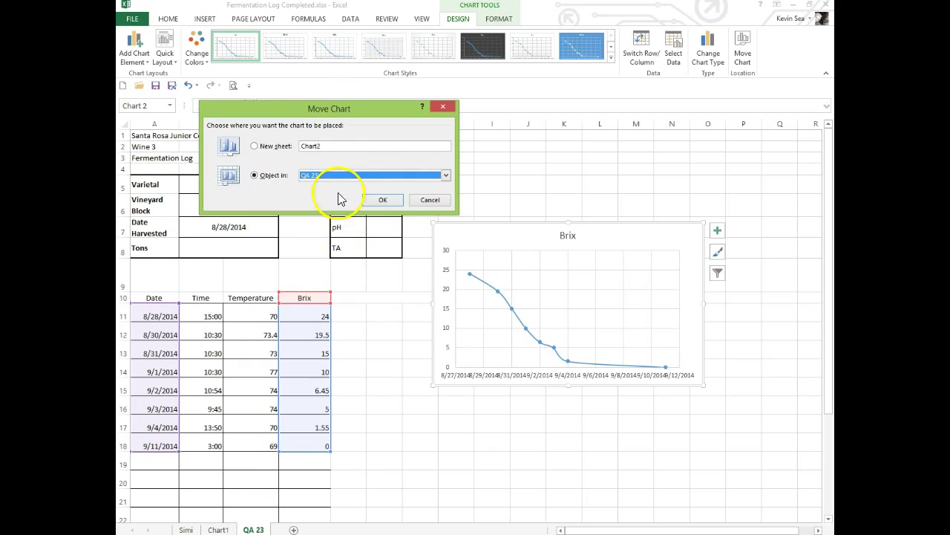
click(254, 146)
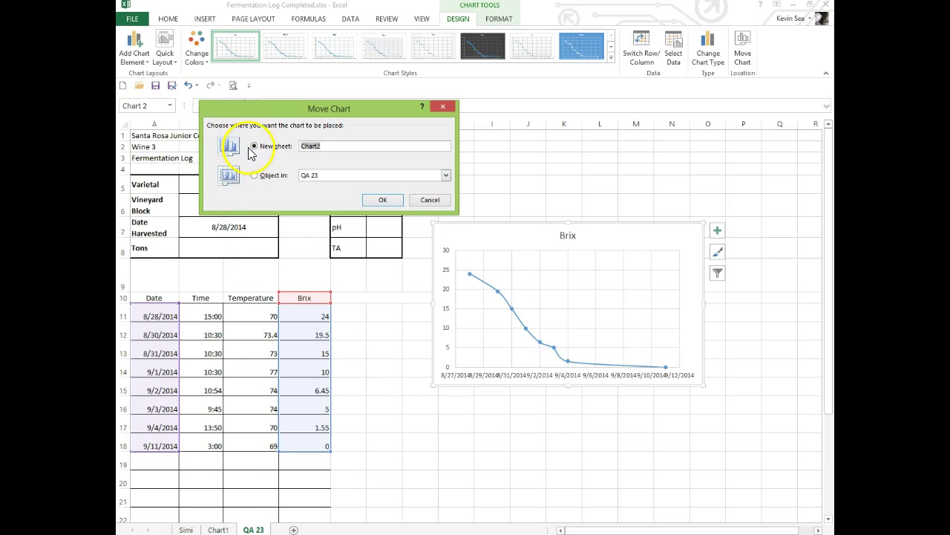
click(382, 200)
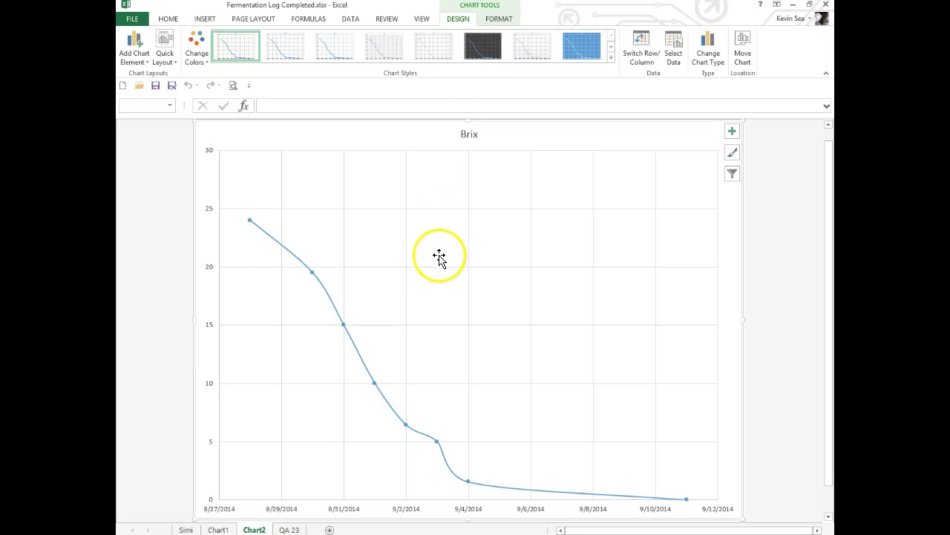
Examine the vertical axis formatting options, including its bounds, tick marks, labels and number settings.
click(500, 20)
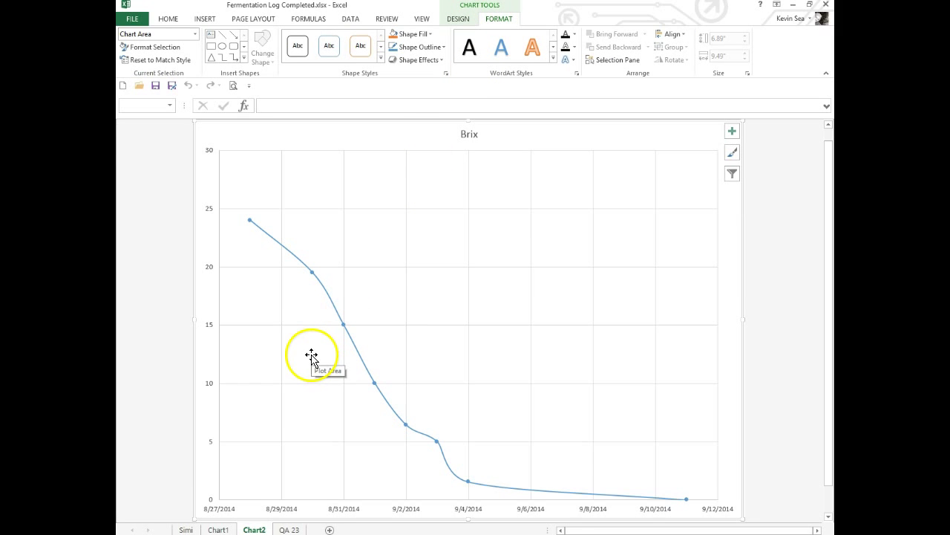
click(212, 331)
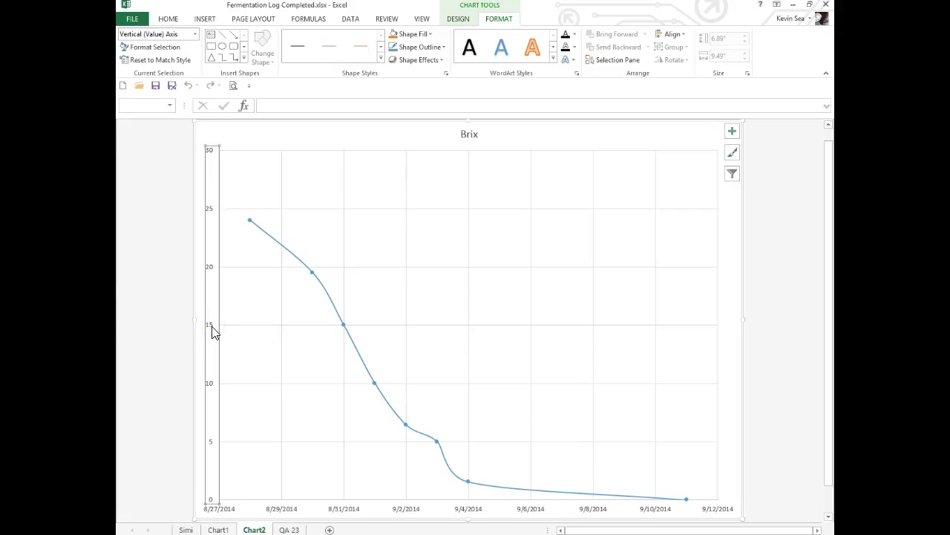
click(230, 307)
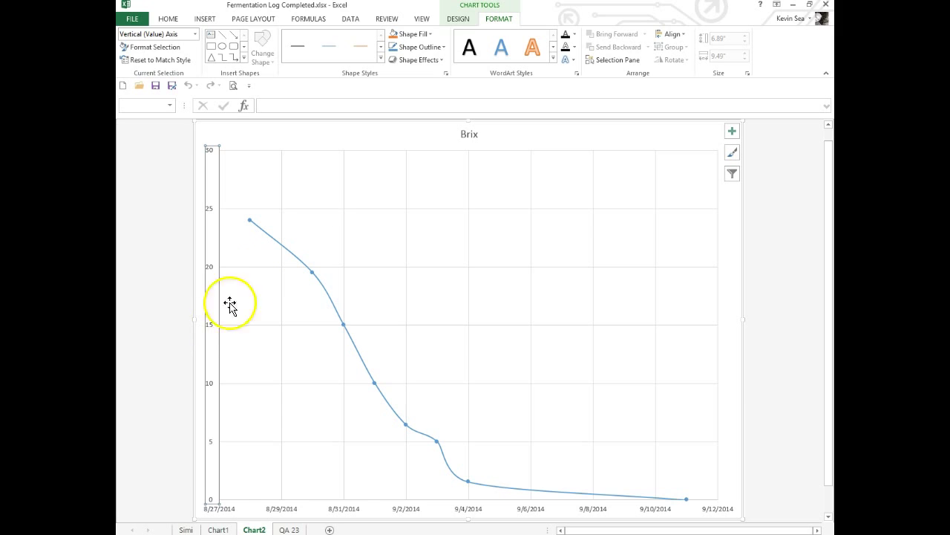
click(501, 21)
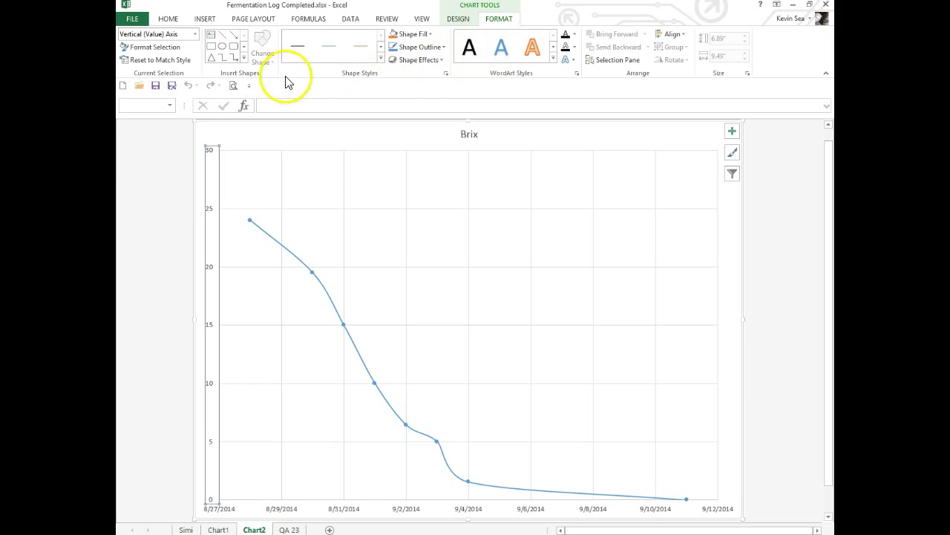
click(154, 47)
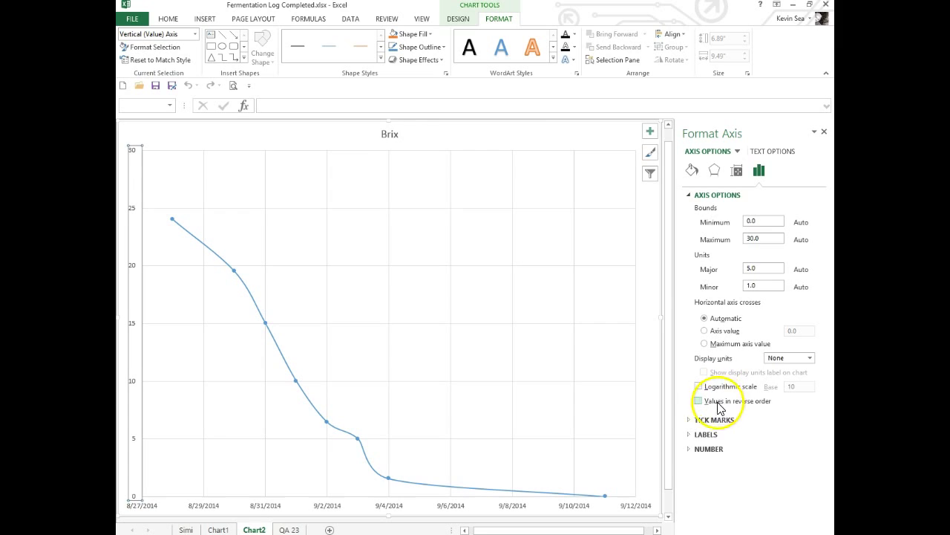
click(689, 437)
click(689, 467)
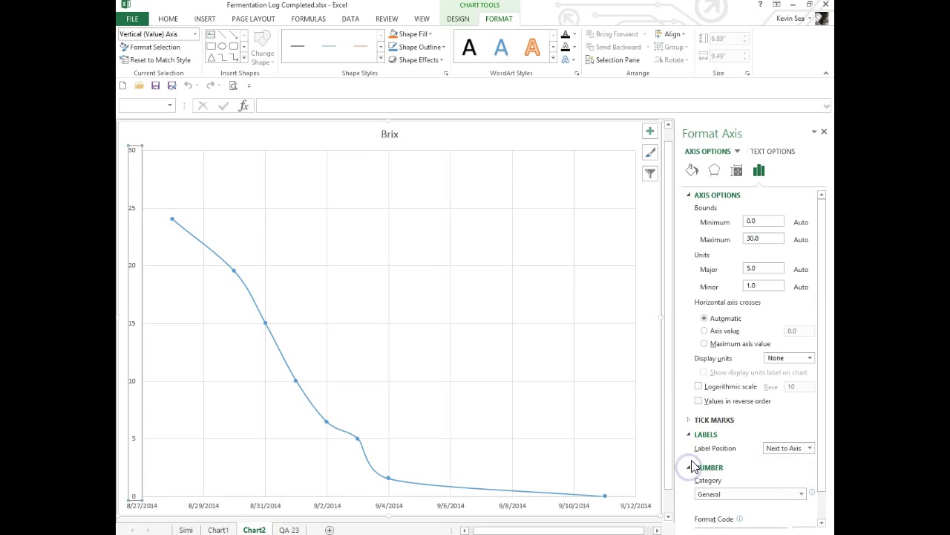
click(689, 421)
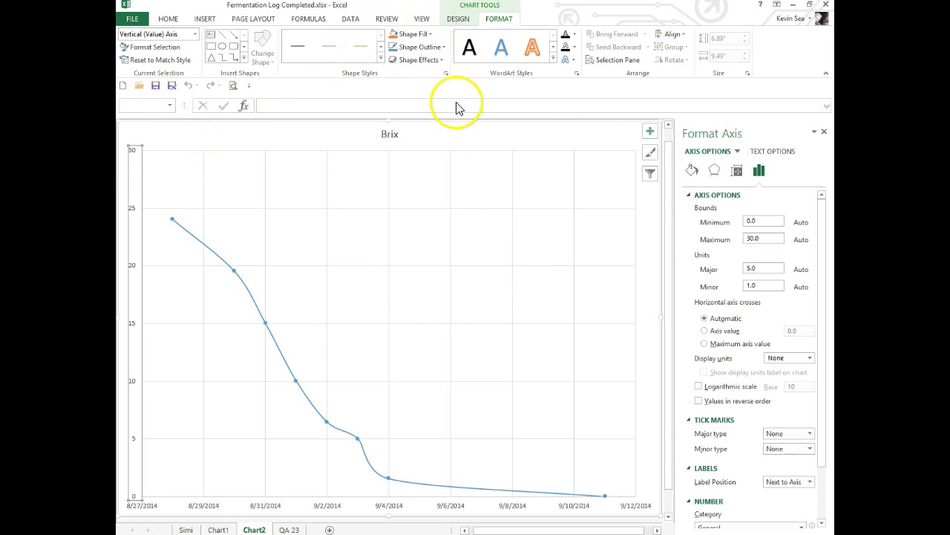
click(823, 132)
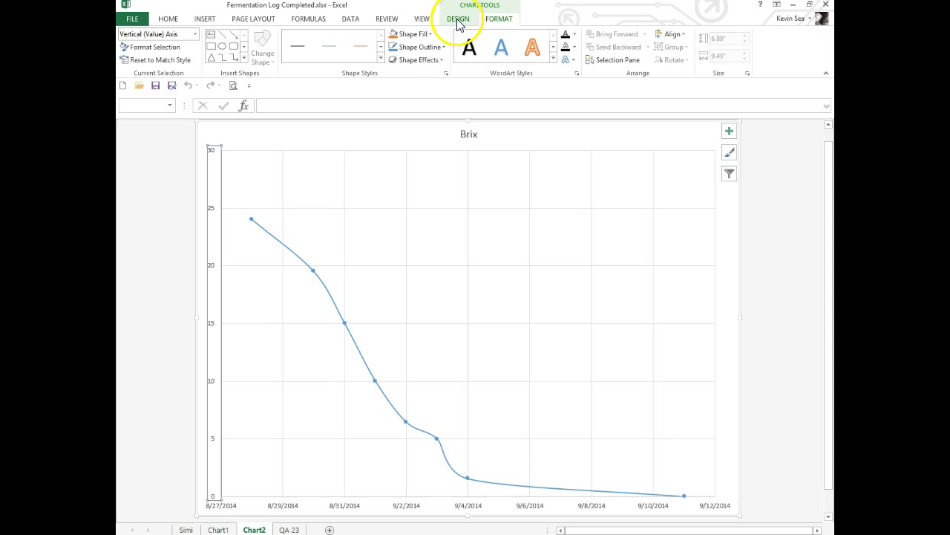
Add a primary vertical axis title reading "Degrees Brix" to the chart.
click(458, 22)
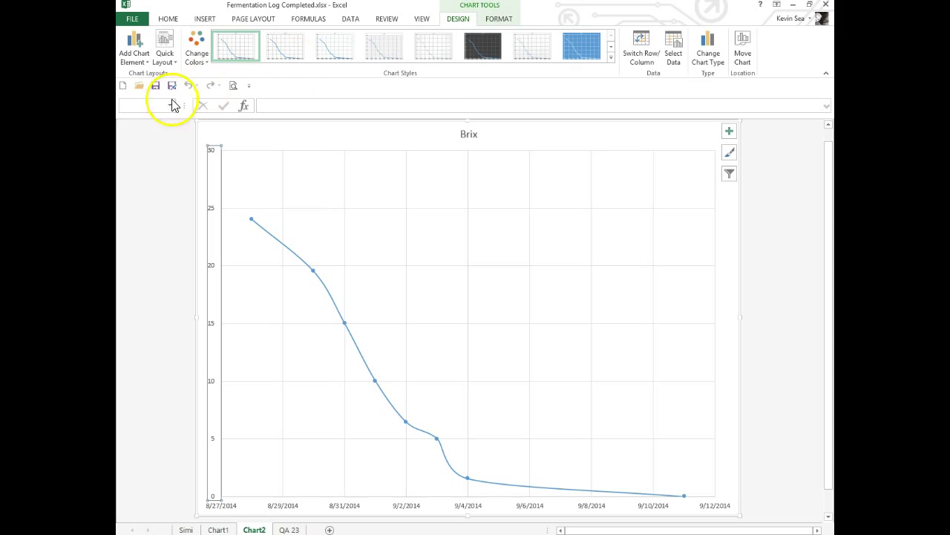
click(144, 58)
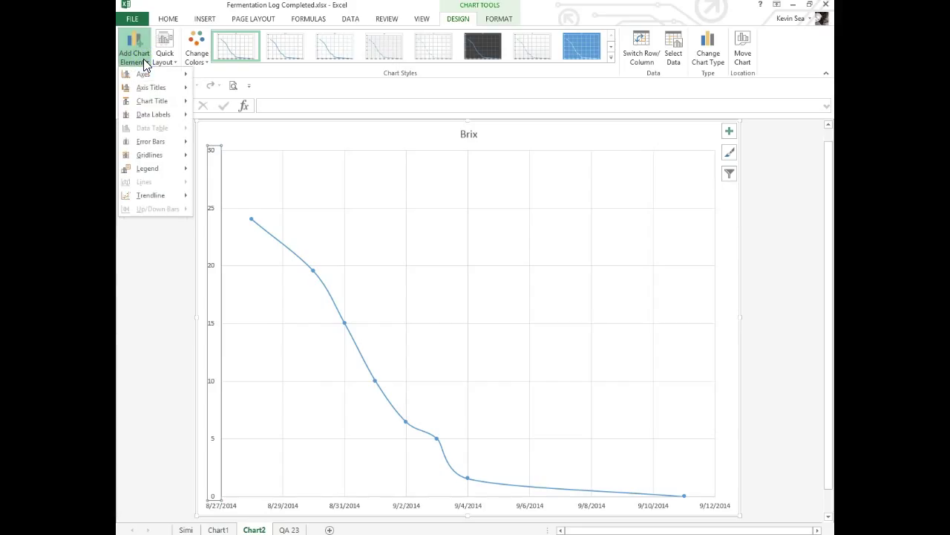
mouse_move(148, 90)
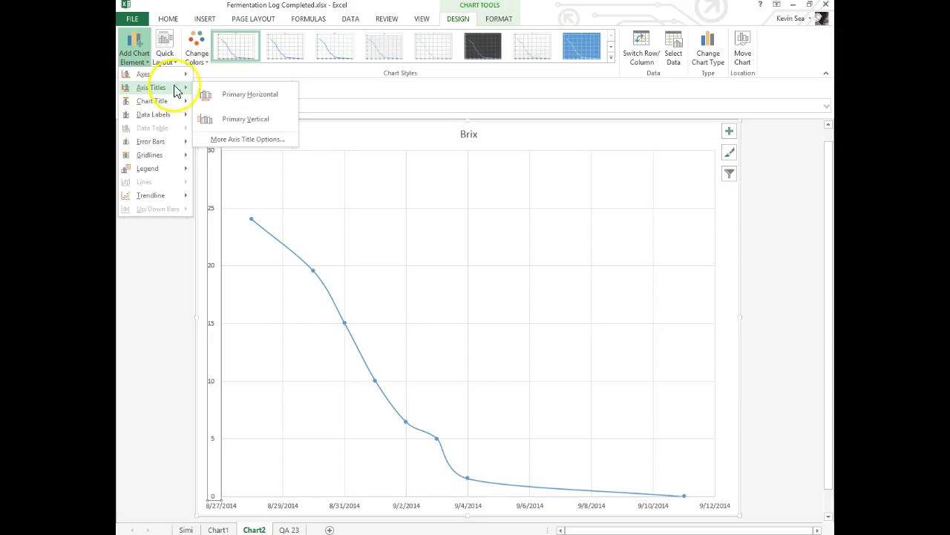
click(247, 121)
click(246, 120)
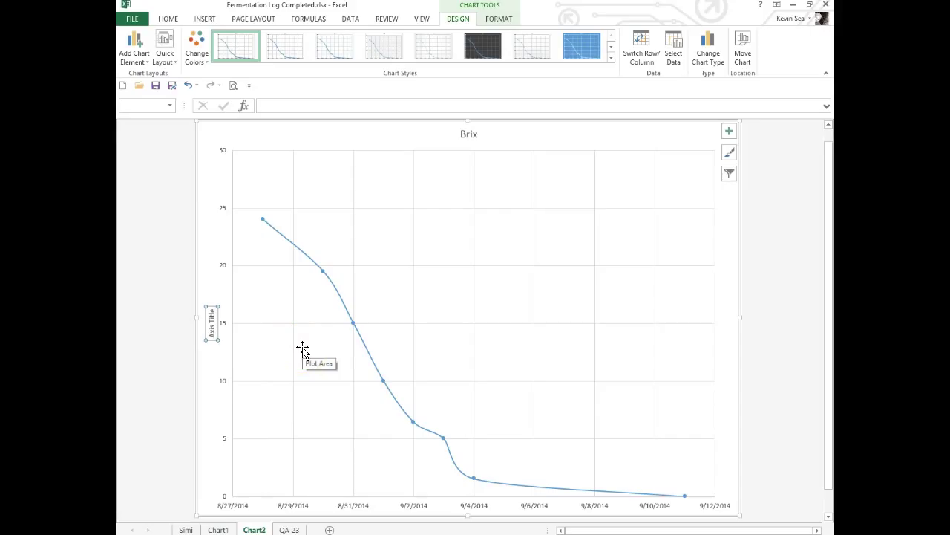
text(Degrees Brix)
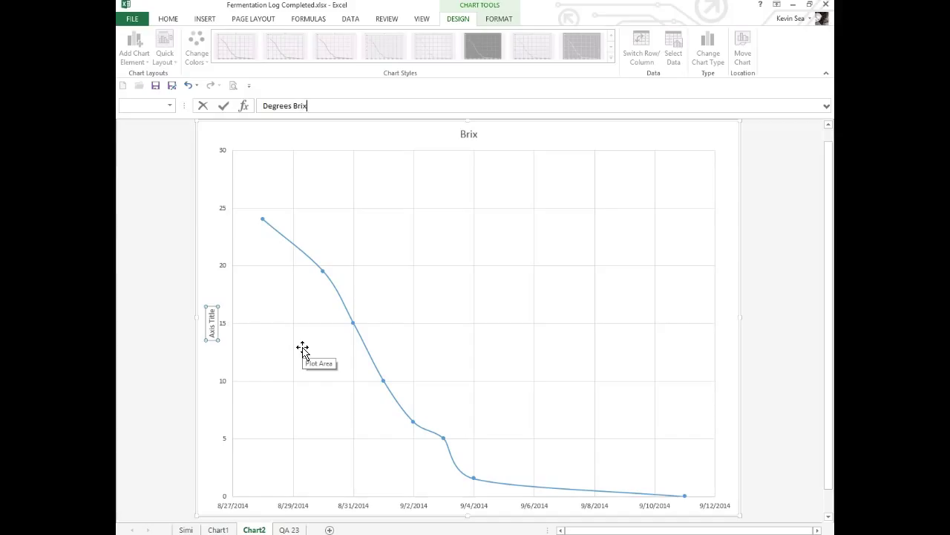
key(Return)
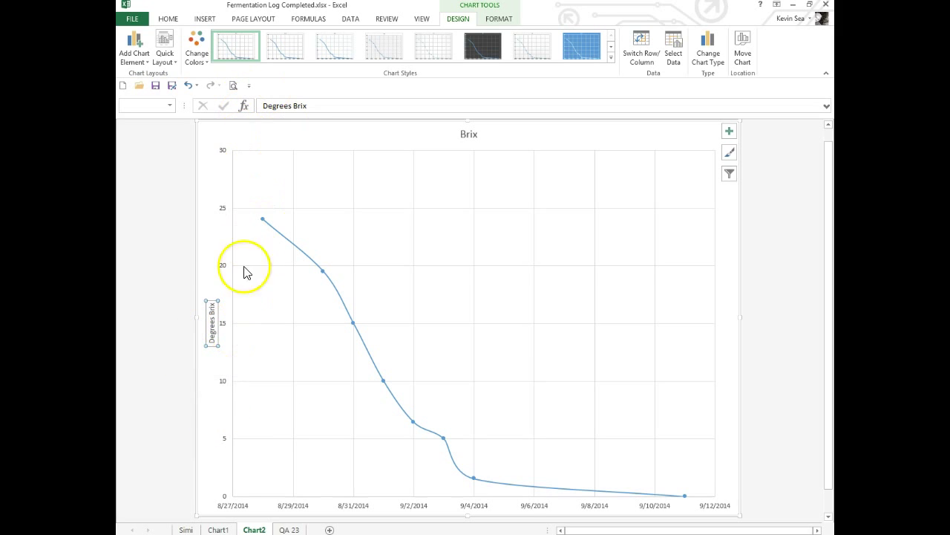
Enlarge the vertical axis title's font size to 20.
click(169, 20)
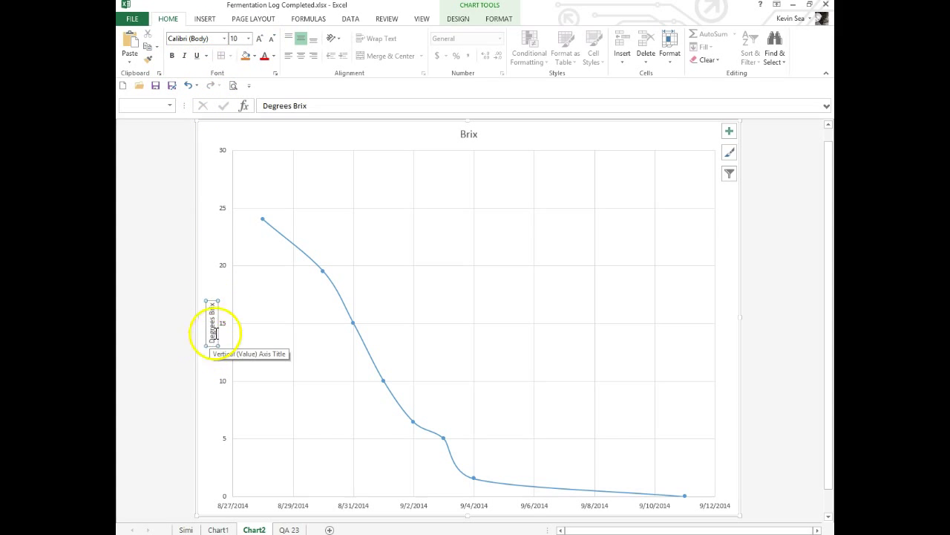
click(261, 42)
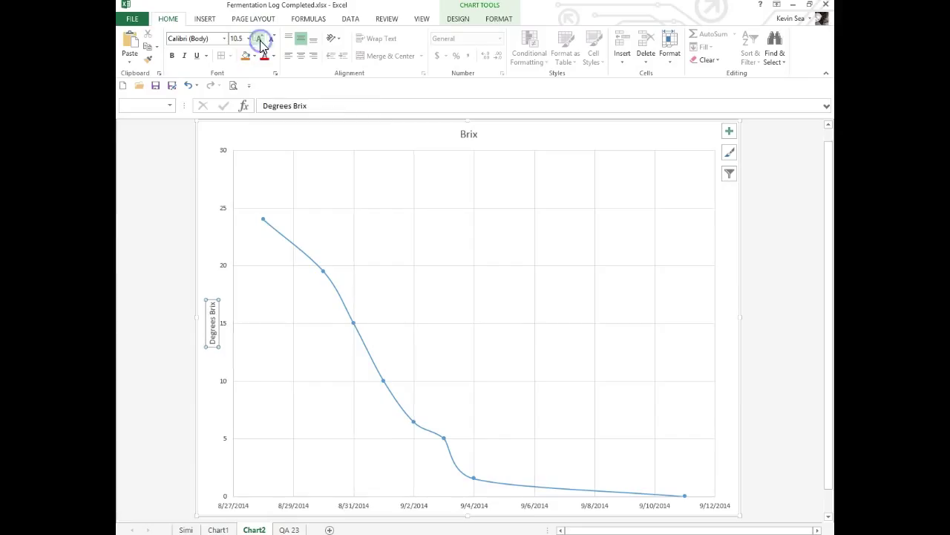
click(260, 43)
click(260, 43)
click(261, 40)
click(261, 40)
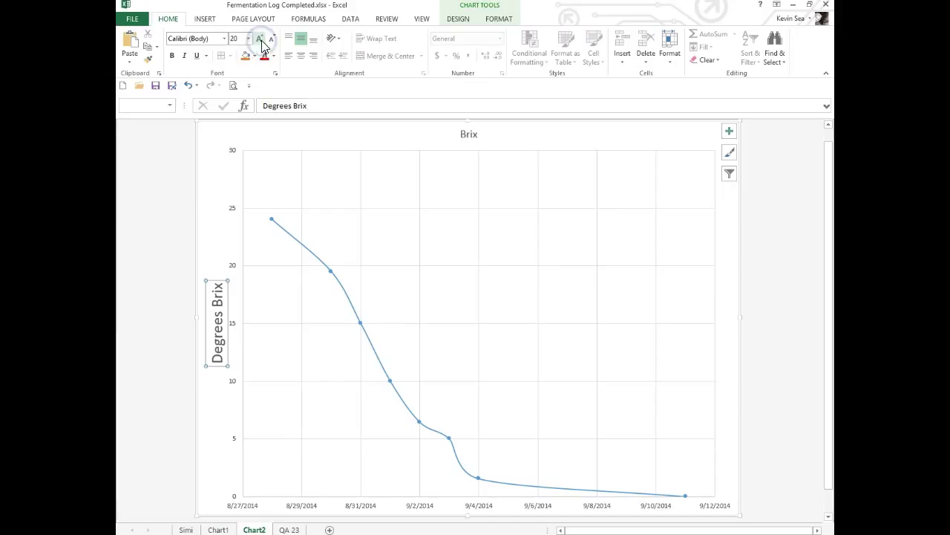
Bold the vertical axis title, and make the vertical axis numbers bold at font size 14.
click(173, 57)
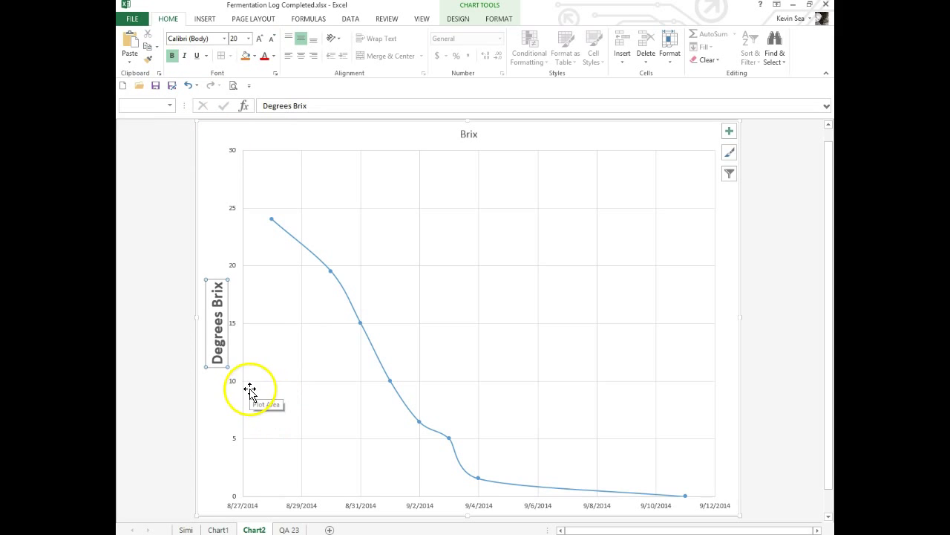
click(235, 329)
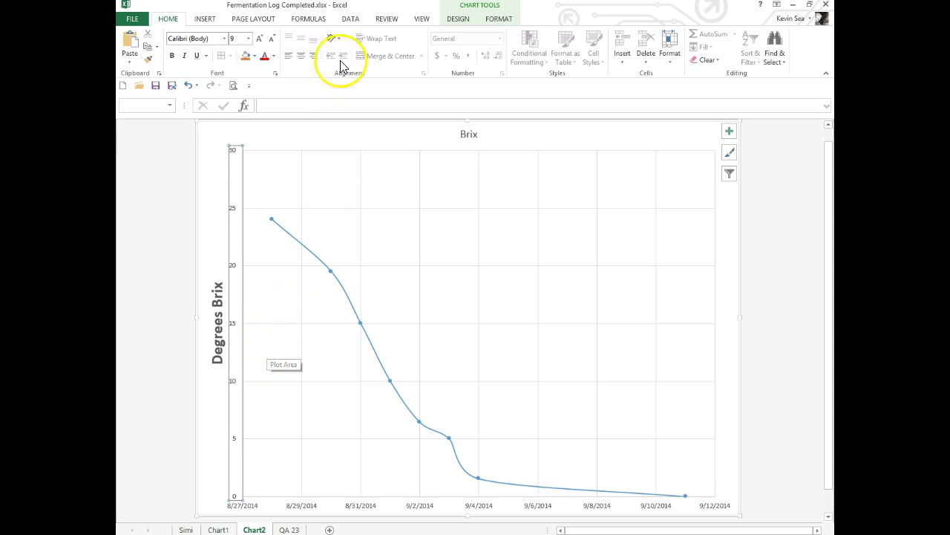
click(259, 38)
click(260, 39)
click(259, 38)
click(259, 38)
click(172, 56)
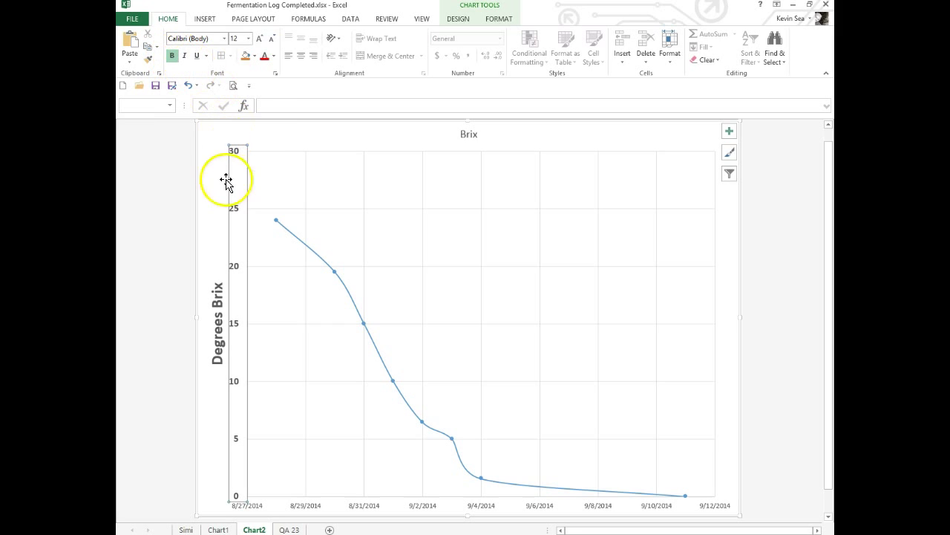
click(259, 37)
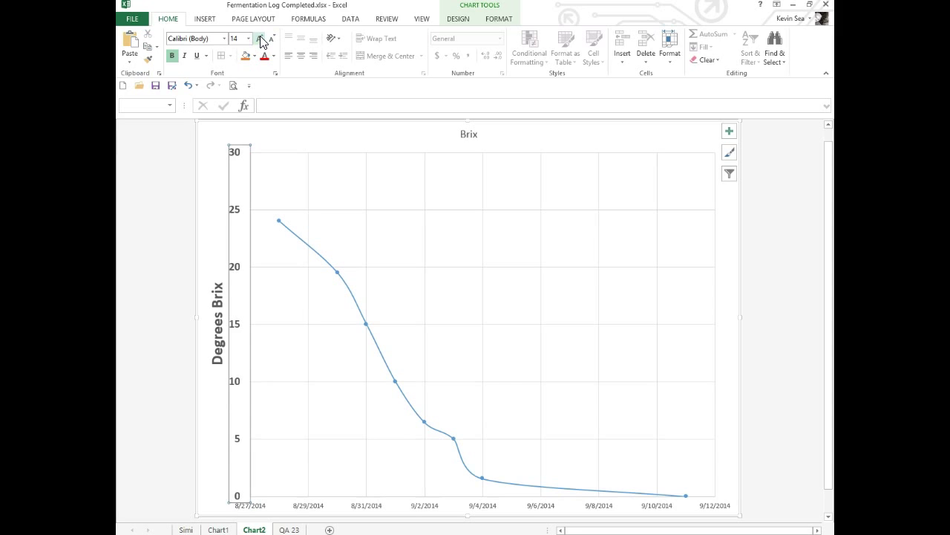
Enlarge the vertical axis numbers to font size 18.
click(219, 319)
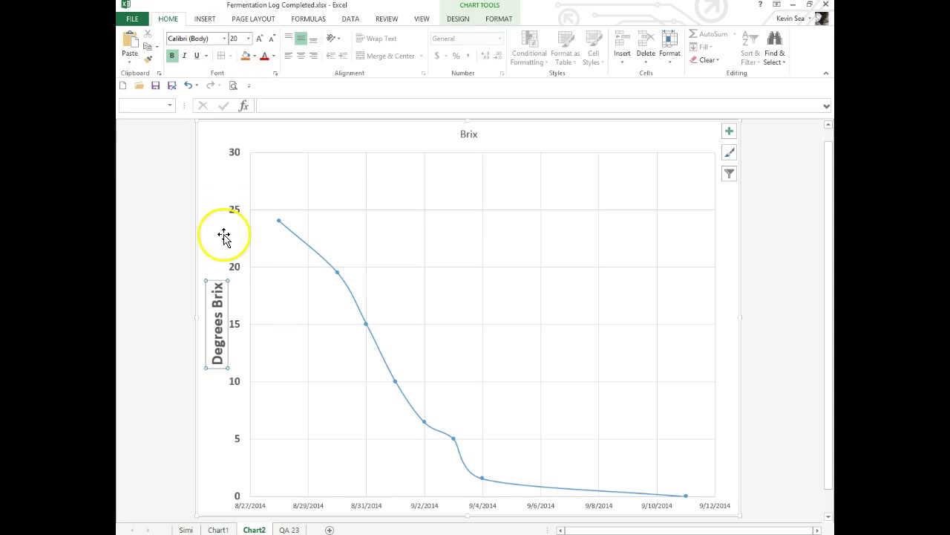
click(235, 267)
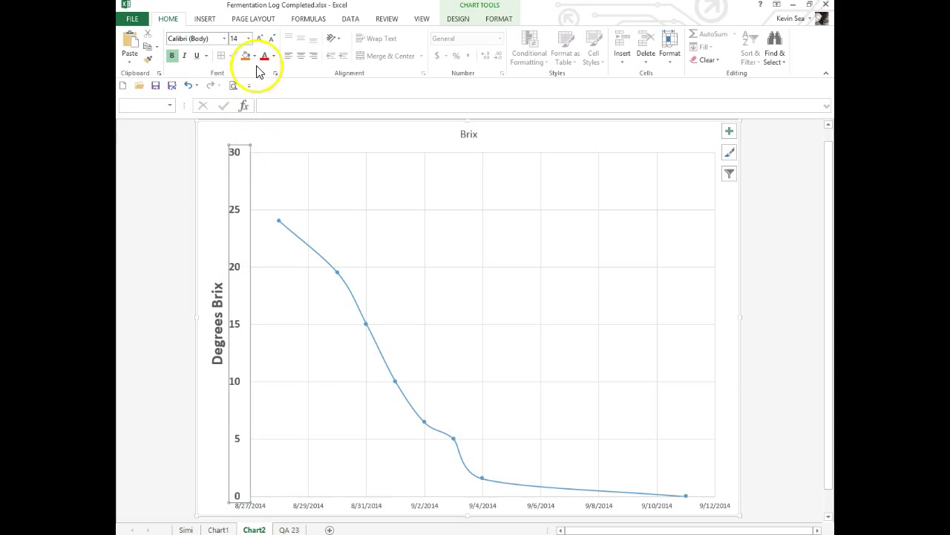
click(261, 39)
click(262, 40)
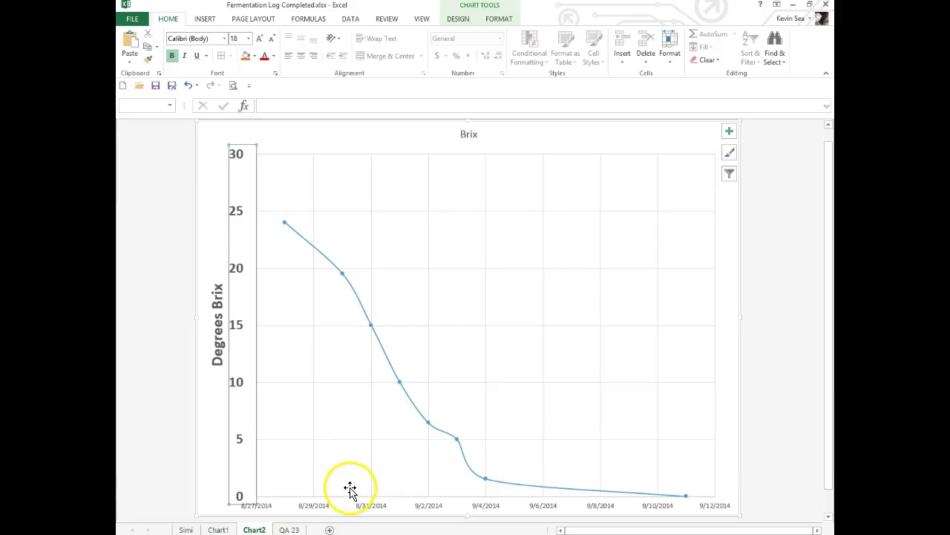
Set the horizontal axis date labels to bold at font size 20.
click(311, 509)
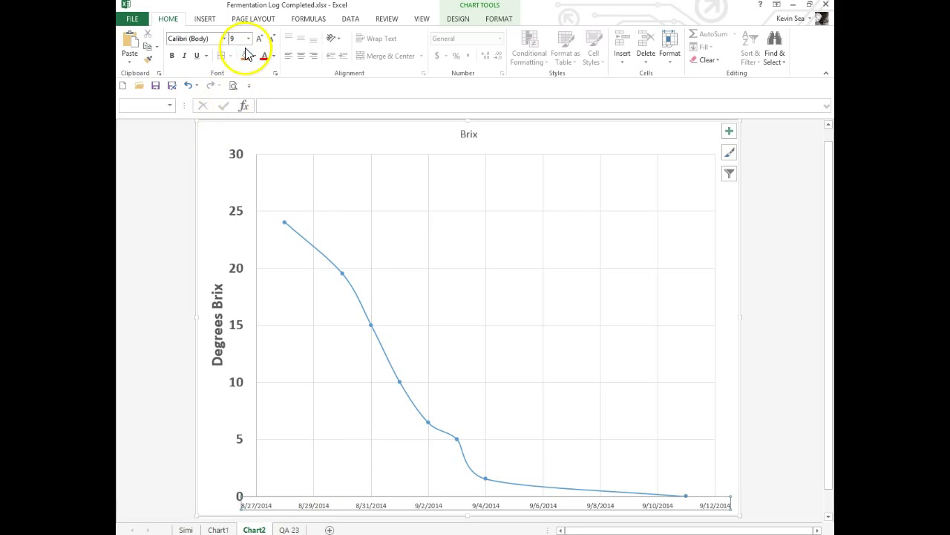
click(248, 38)
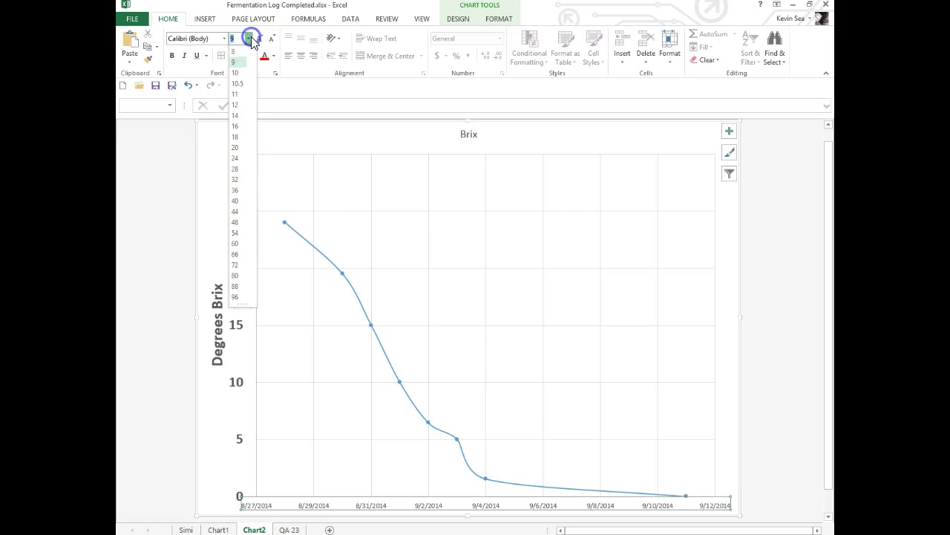
click(238, 148)
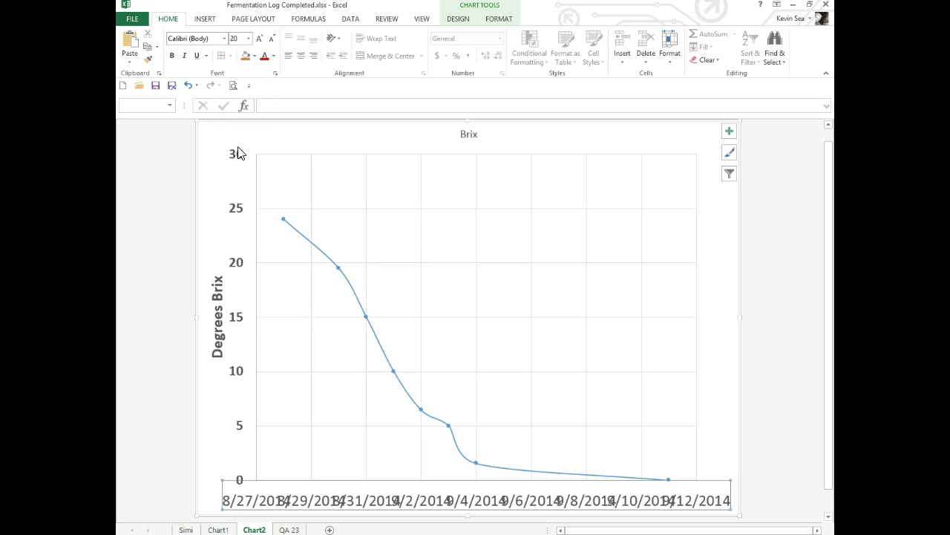
click(171, 55)
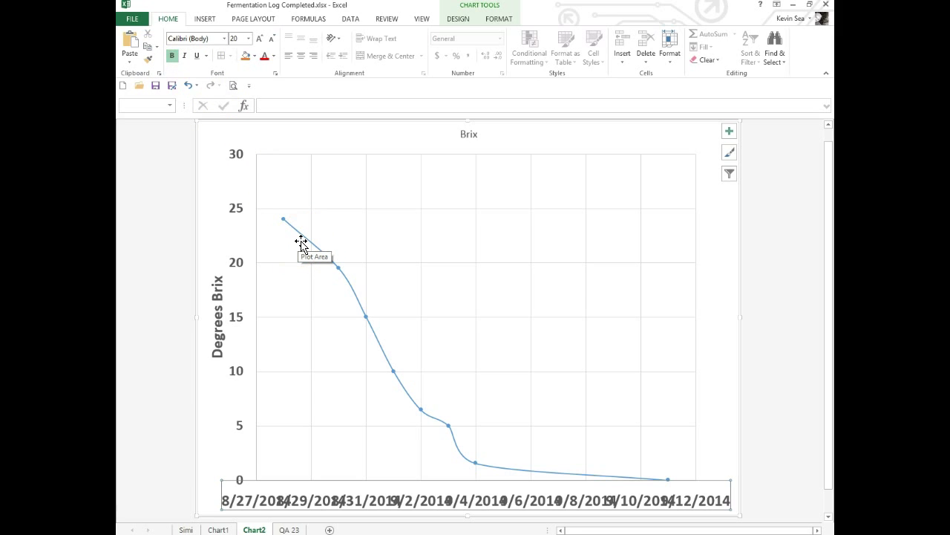
click(367, 122)
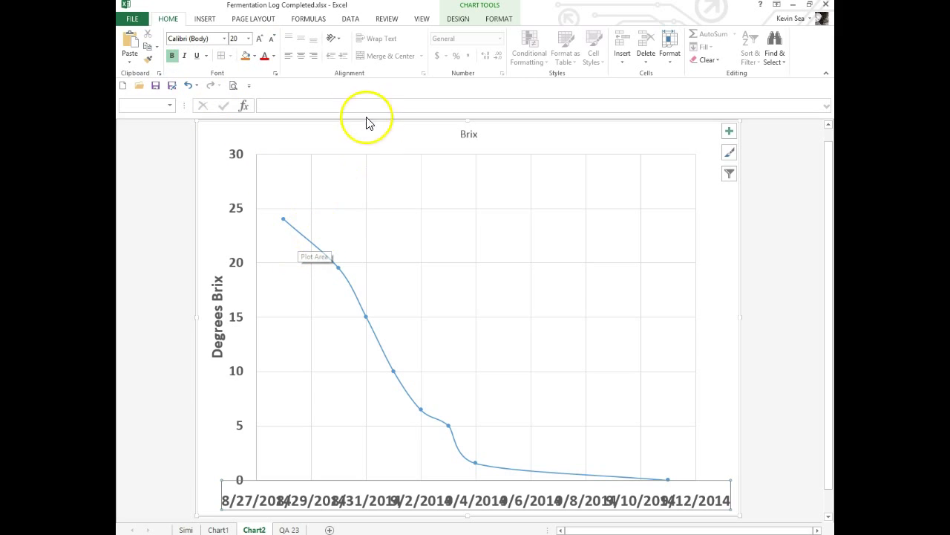
click(275, 73)
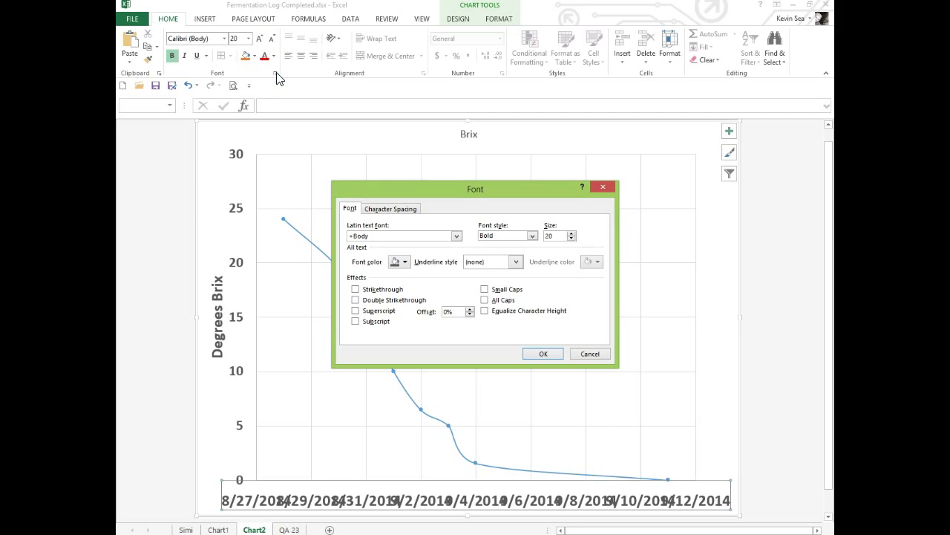
click(602, 188)
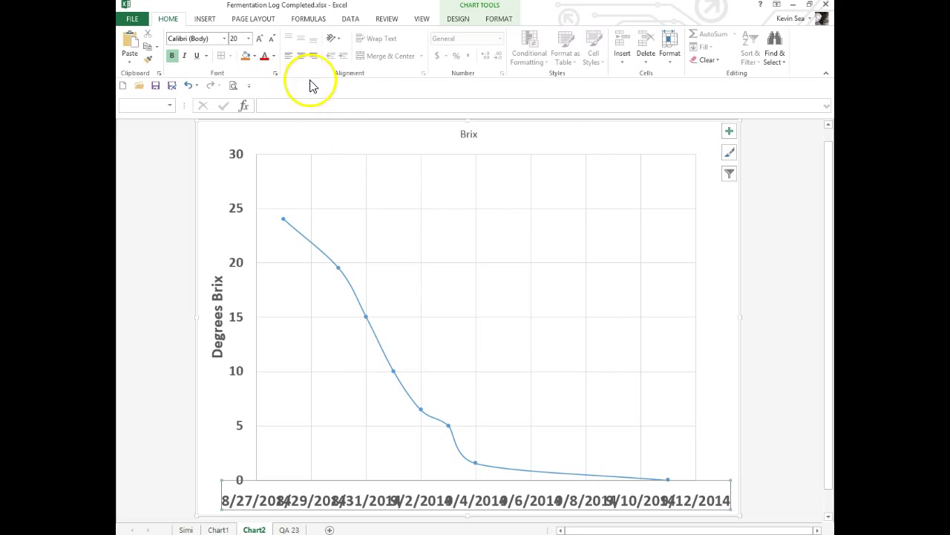
click(424, 74)
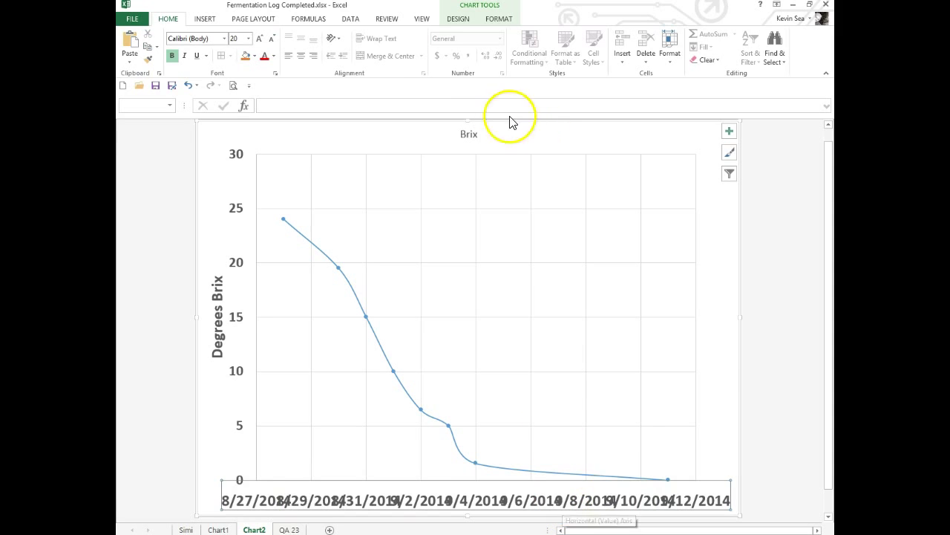
Set the text direction of the horizontal axis date labels to Rotate all text 270°.
click(496, 20)
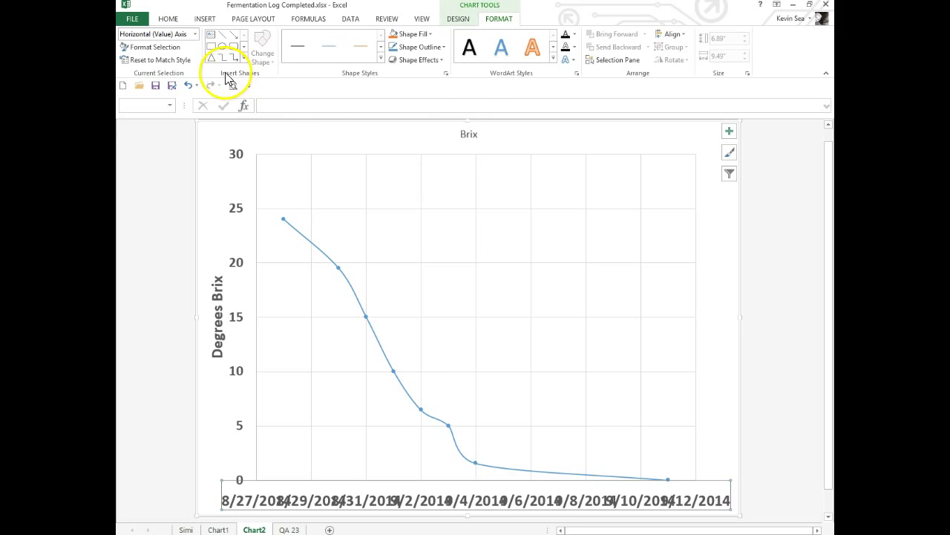
click(168, 47)
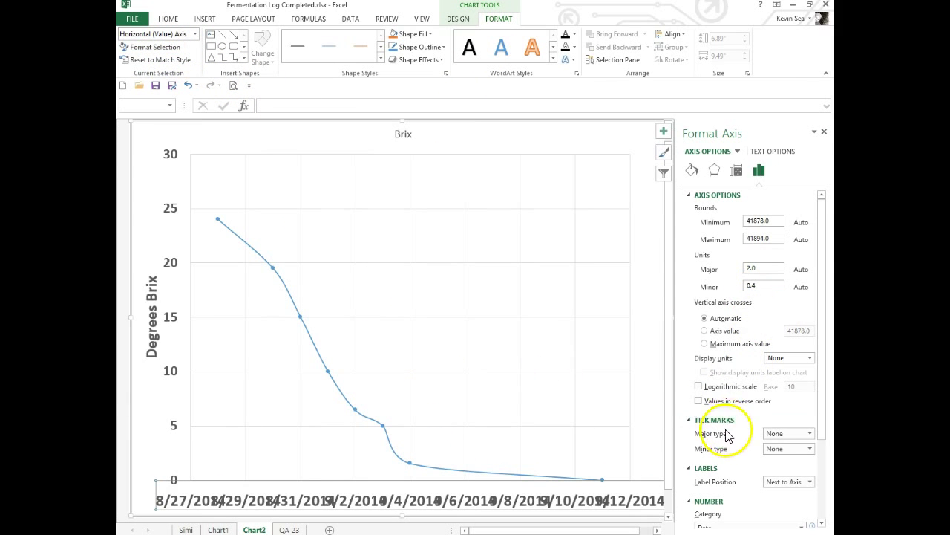
scroll(729, 468, down, 2)
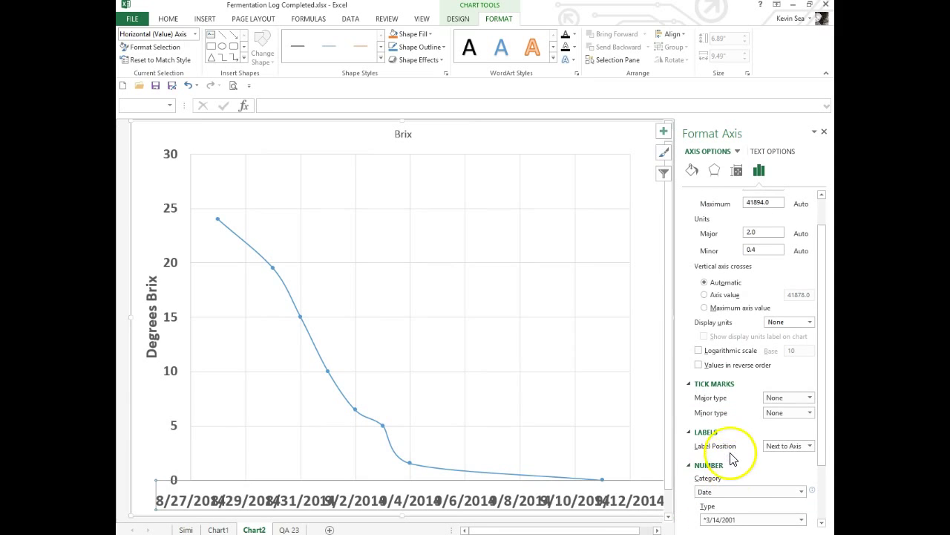
scroll(732, 423, down, 1)
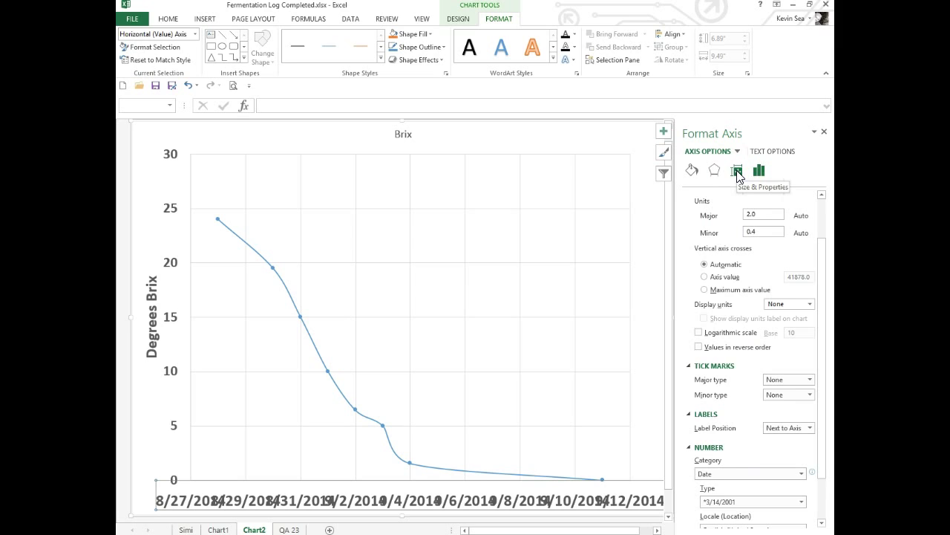
click(738, 172)
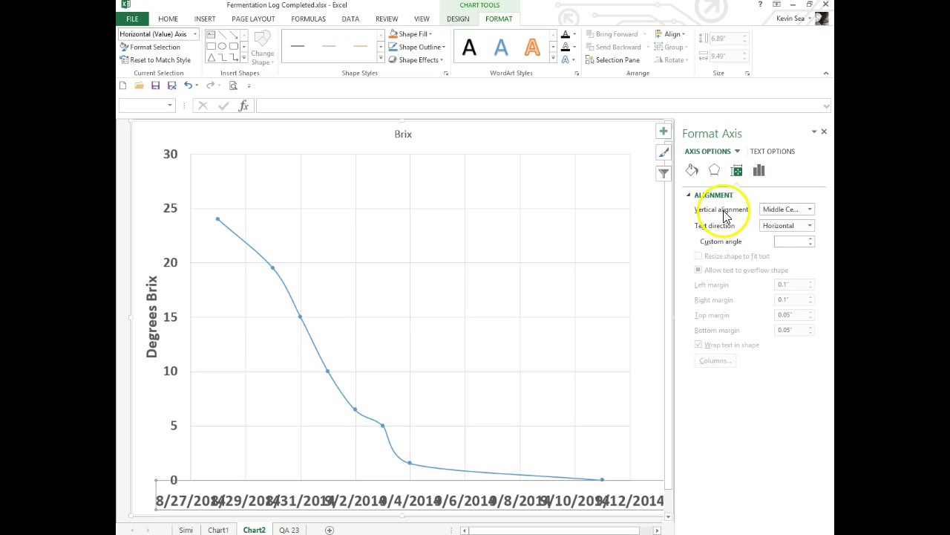
click(810, 226)
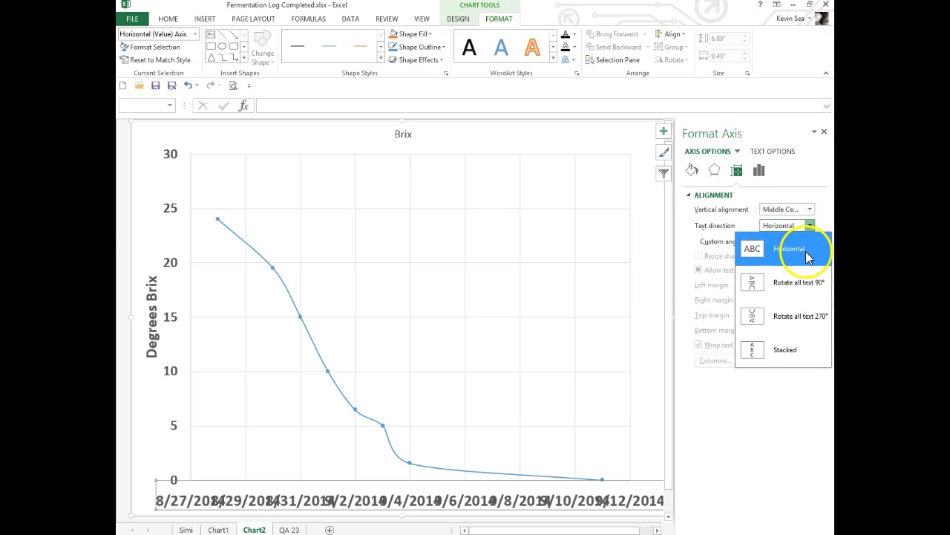
click(786, 318)
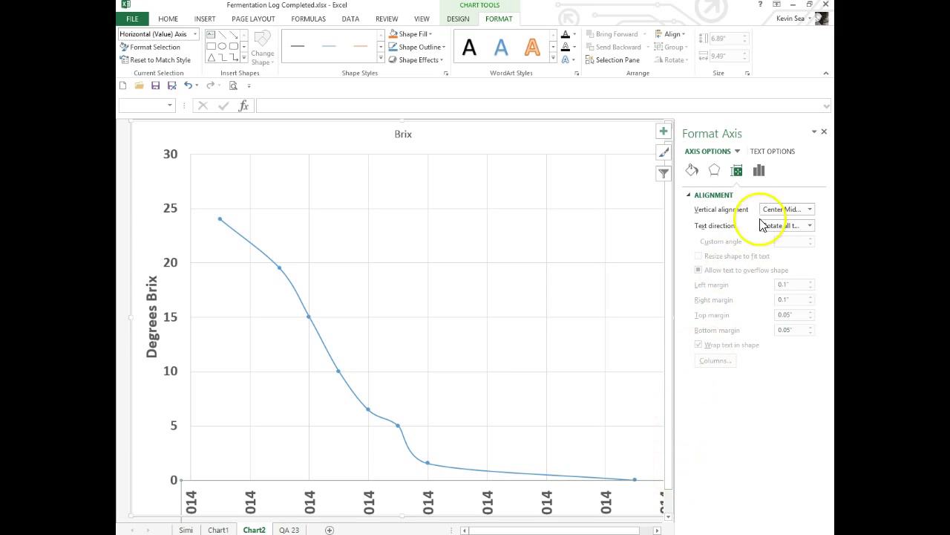
click(823, 132)
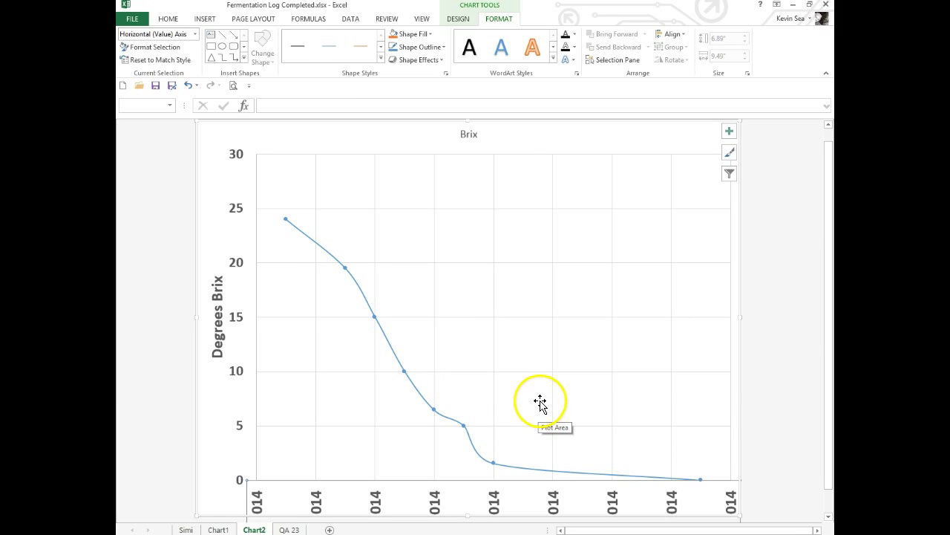
Set the sheet zoom to 75% and raise the plot area's lower edge so the rotated dates fit inside the chart.
click(168, 19)
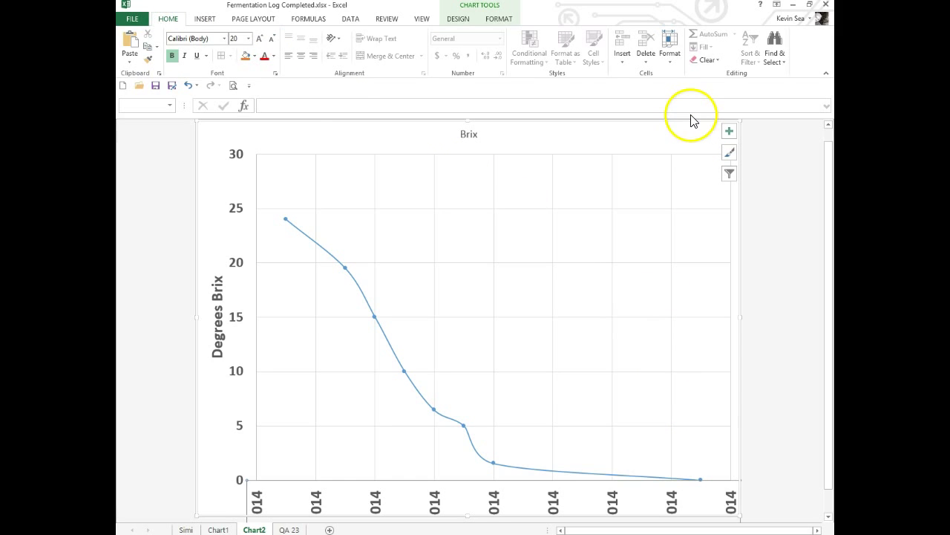
click(418, 20)
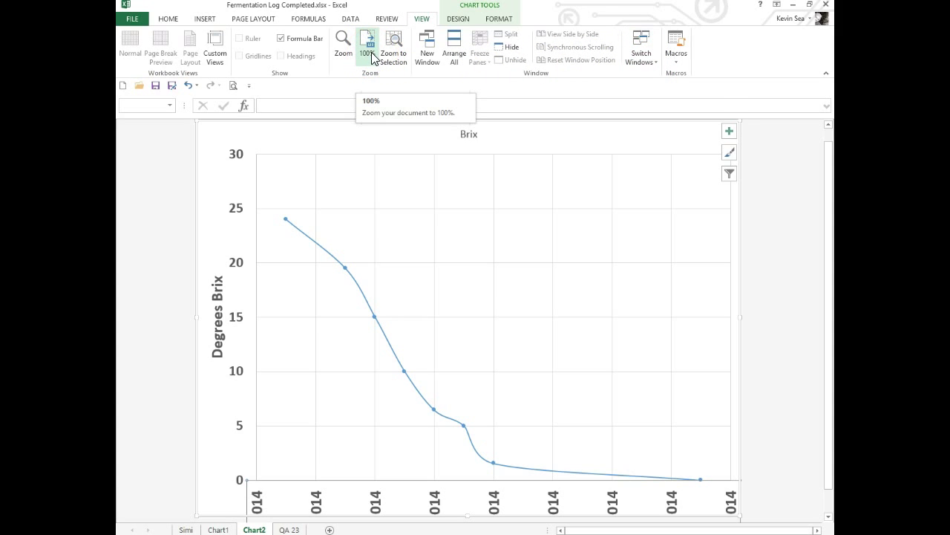
click(343, 46)
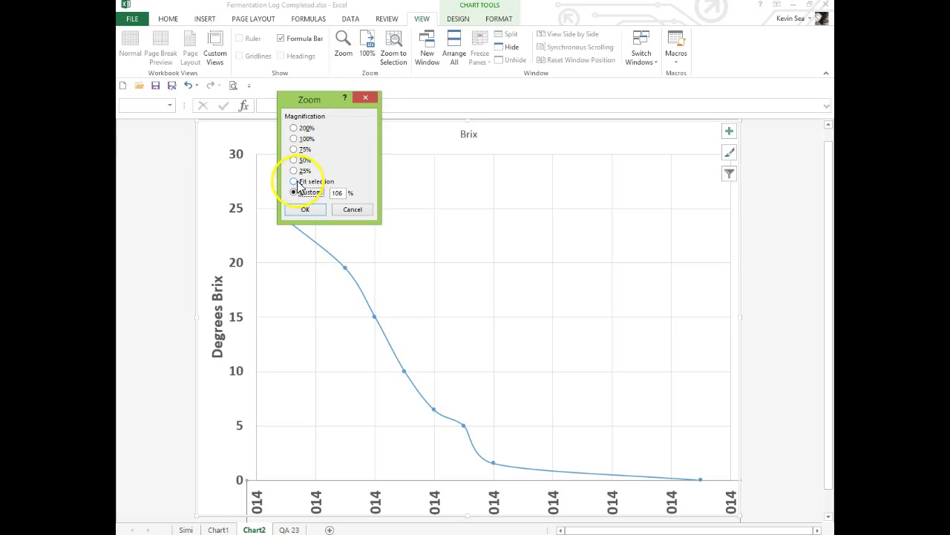
click(293, 149)
click(305, 209)
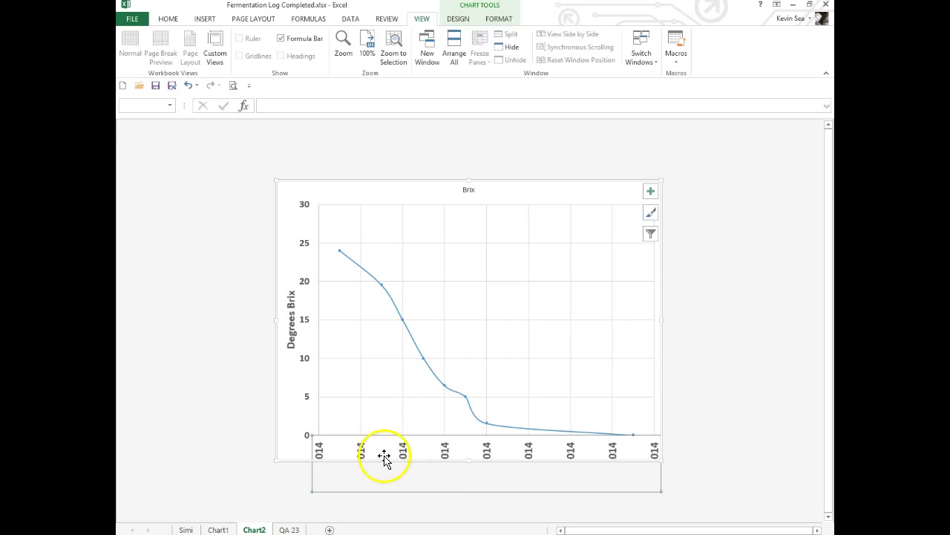
click(463, 342)
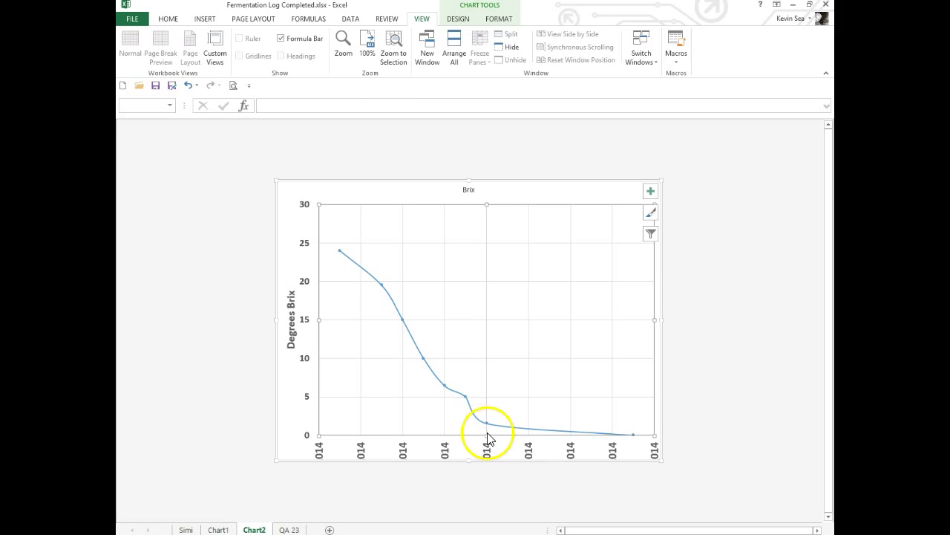
drag(487, 437, 485, 400)
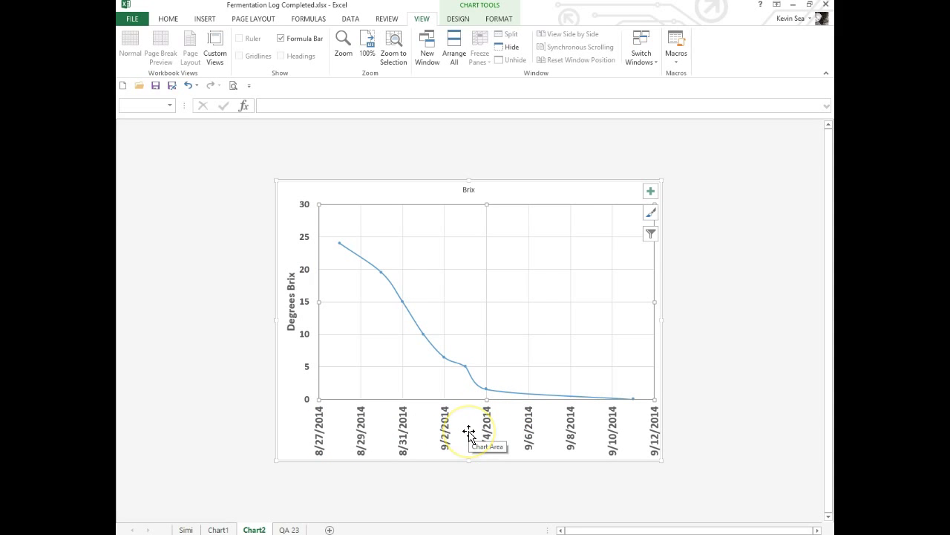
Make the chart title "Brix" bold at font size 24.
click(469, 191)
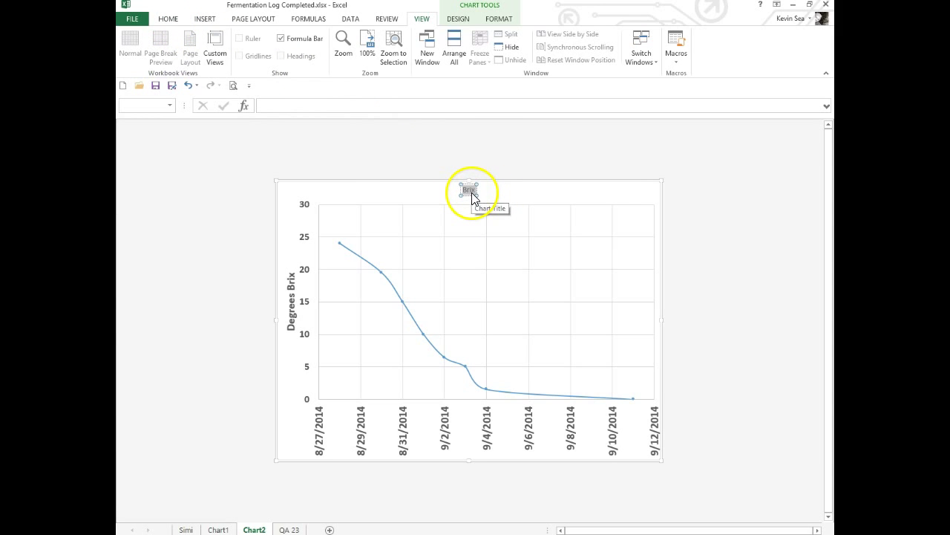
click(167, 19)
click(260, 39)
click(260, 38)
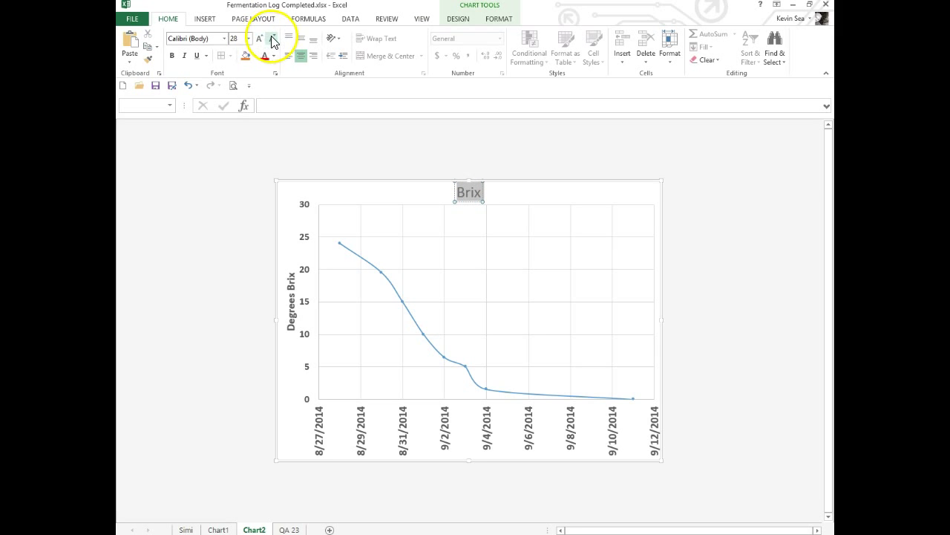
click(270, 39)
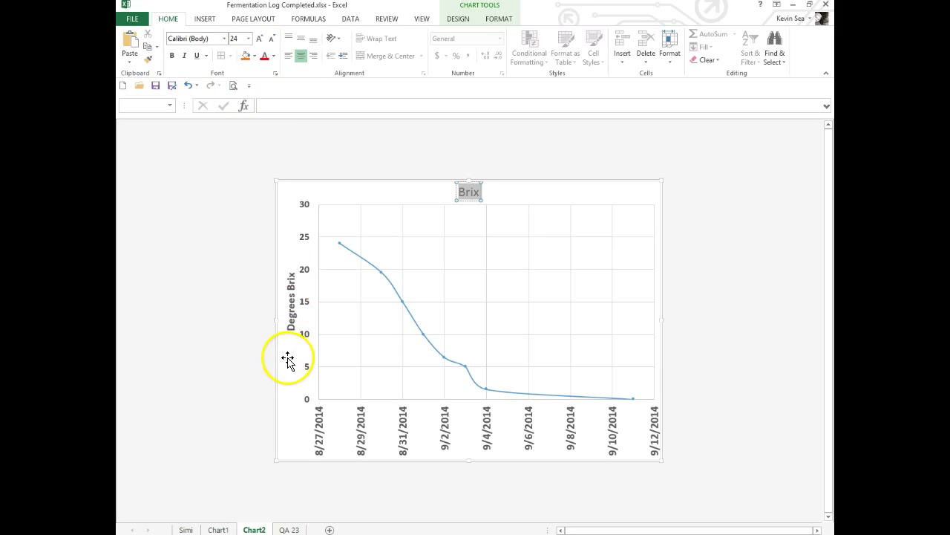
click(172, 56)
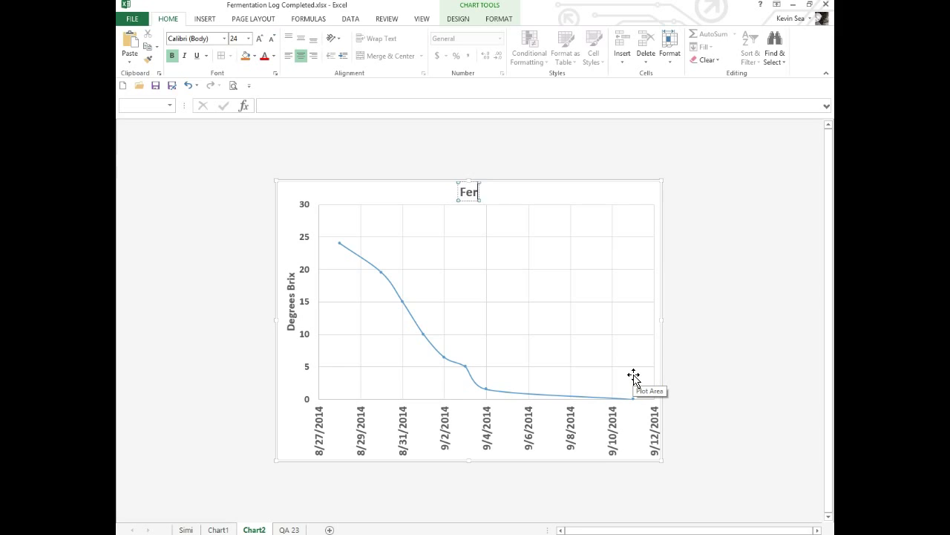
Replace the chart title text with "Fermentation Curve" and a second line reading "Sauvignon Blanc Experiment Wine 3".
text(ion)
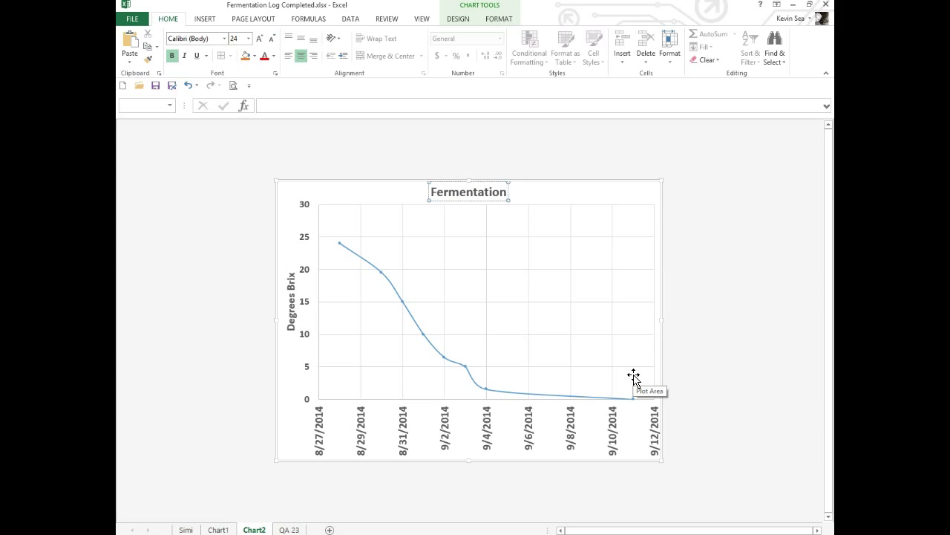
text( Curve)
key(Return)
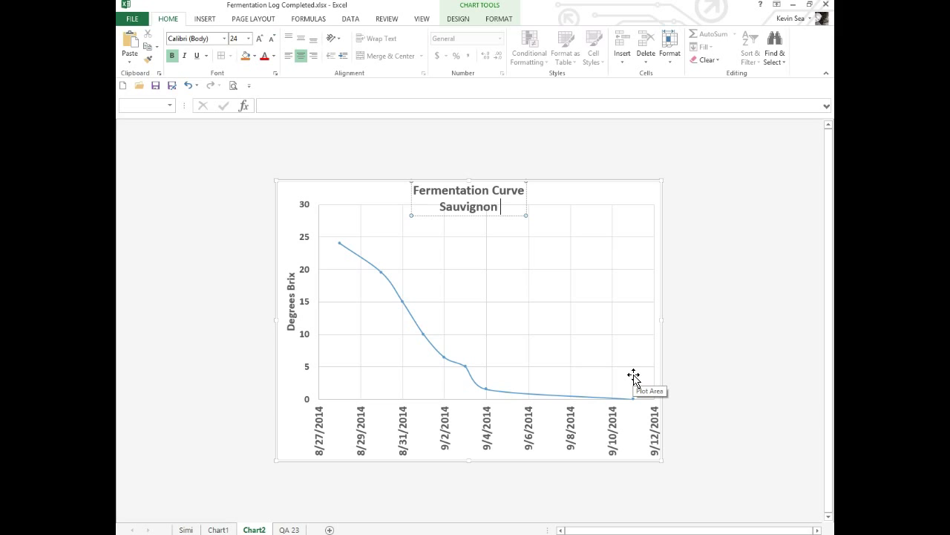
text(Sauvignon Blanc Experiment Wine 3)
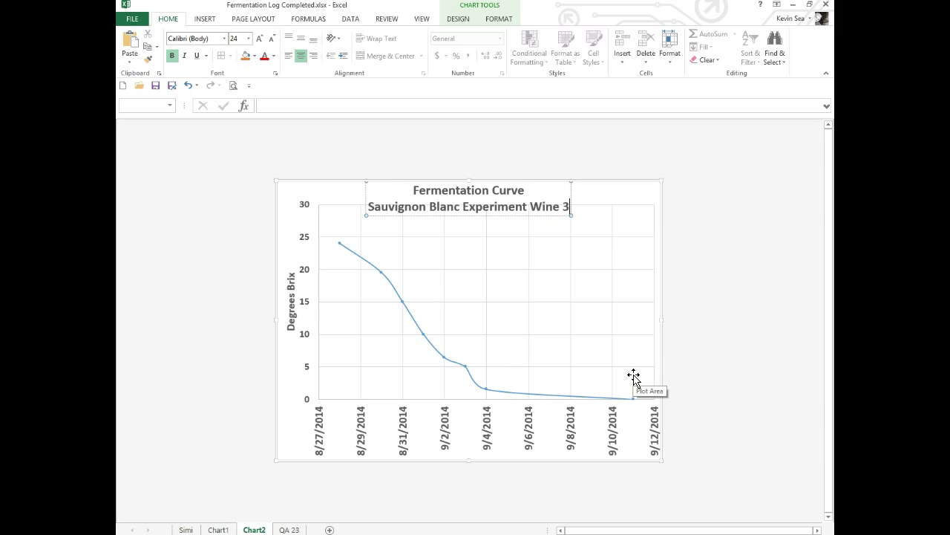
Append "Spring 2015" to the end of the chart title's second line.
text( Fall)
key(BackSpace)
key(BackSpace)
key(BackSpace)
key(BackSpace)
text(Spa)
key(BackSpace)
text(ing)
key(BackSpace)
key(BackSpace)
key(BackSpace)
text(rin)
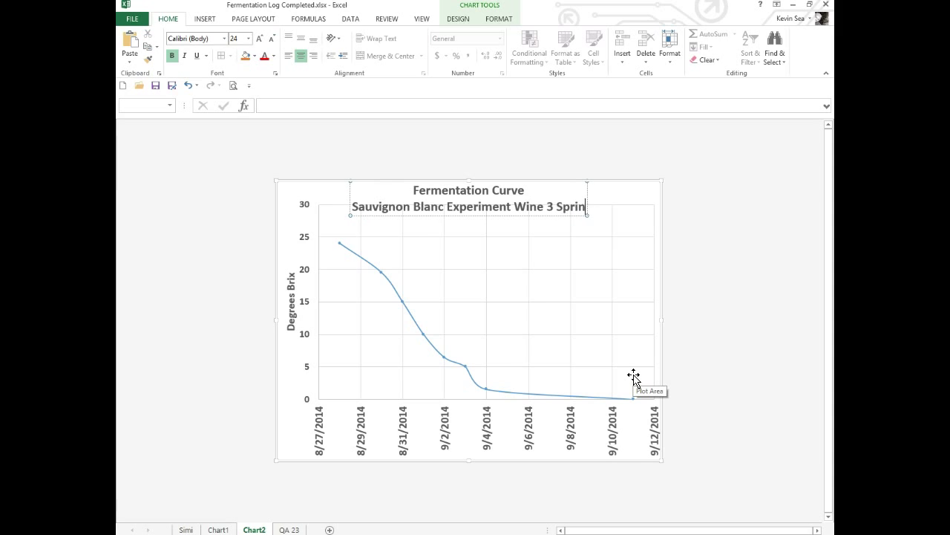
text(g 2015)
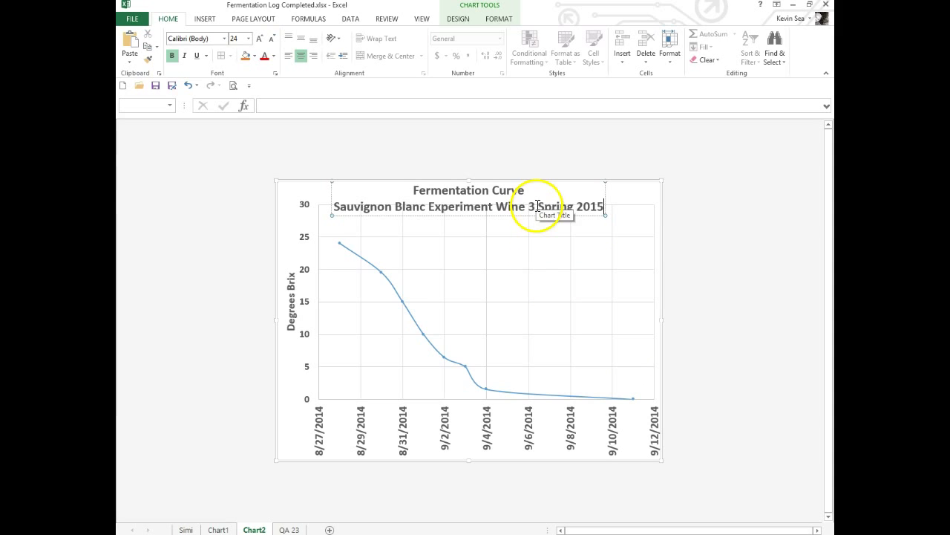
Change the ending of the chart title's second line to "3 Fall 2014".
drag(538, 206, 598, 208)
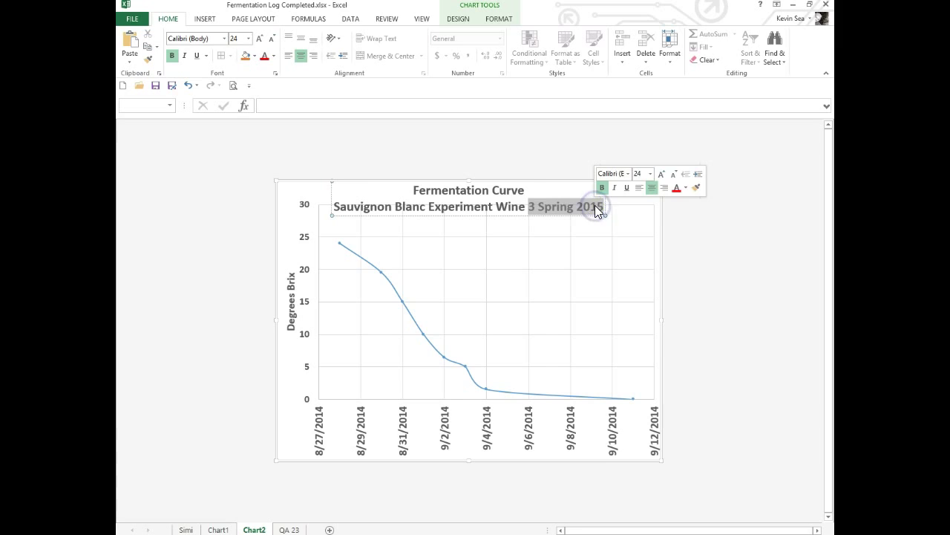
text(3 Fall)
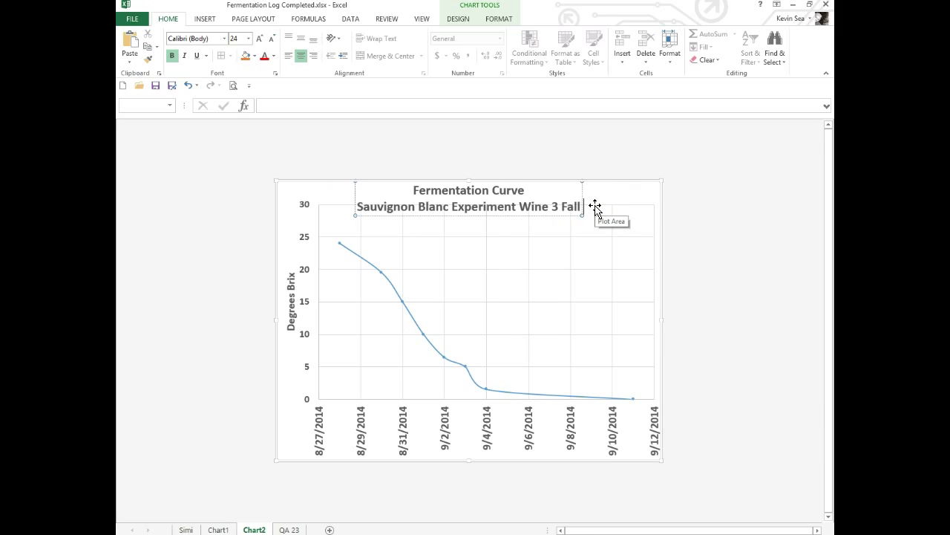
text( 2014)
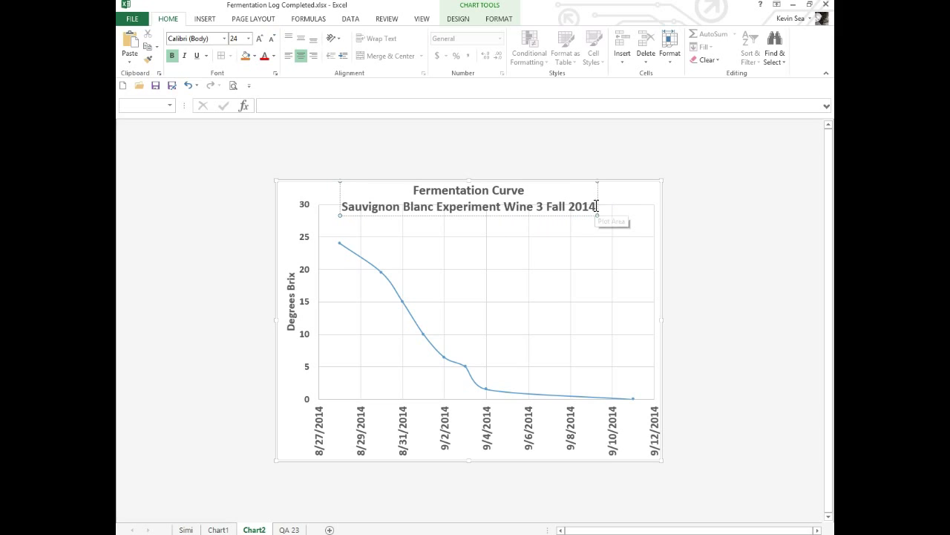
key(Return)
key(BackSpace)
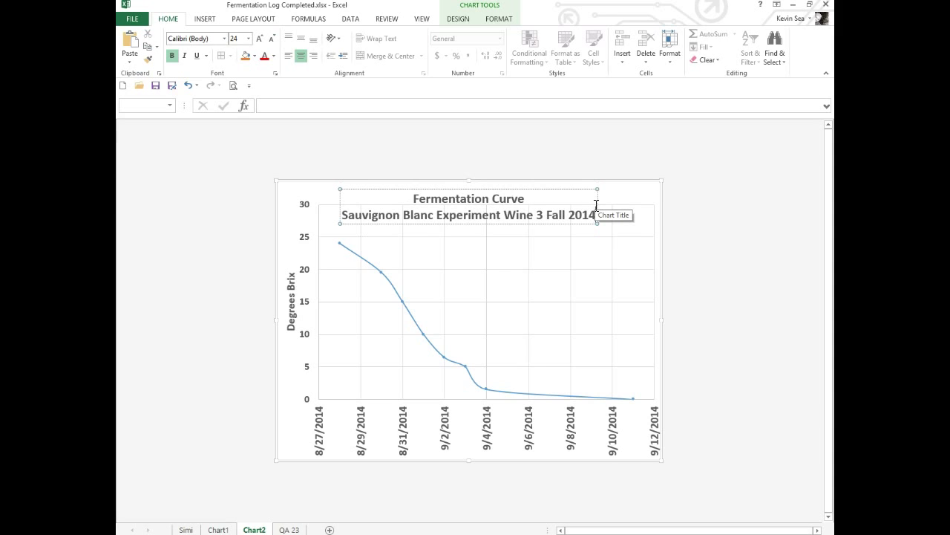
Lower the plot area's upper edge so the chart sits clear of the two-line title.
click(463, 262)
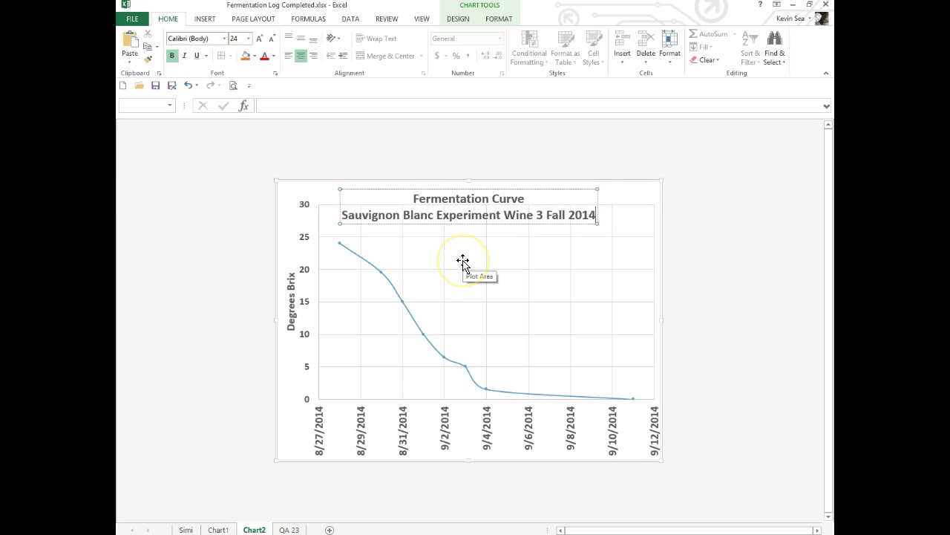
click(462, 261)
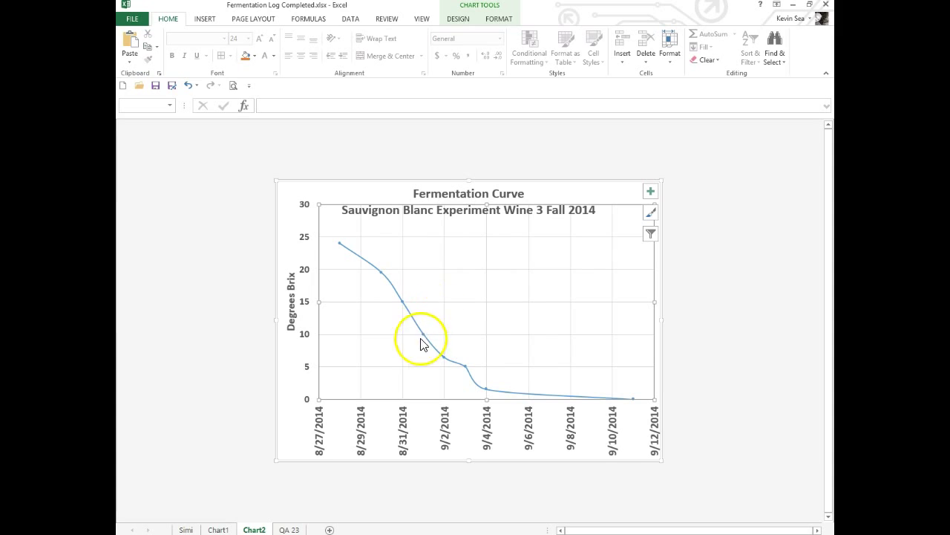
click(471, 288)
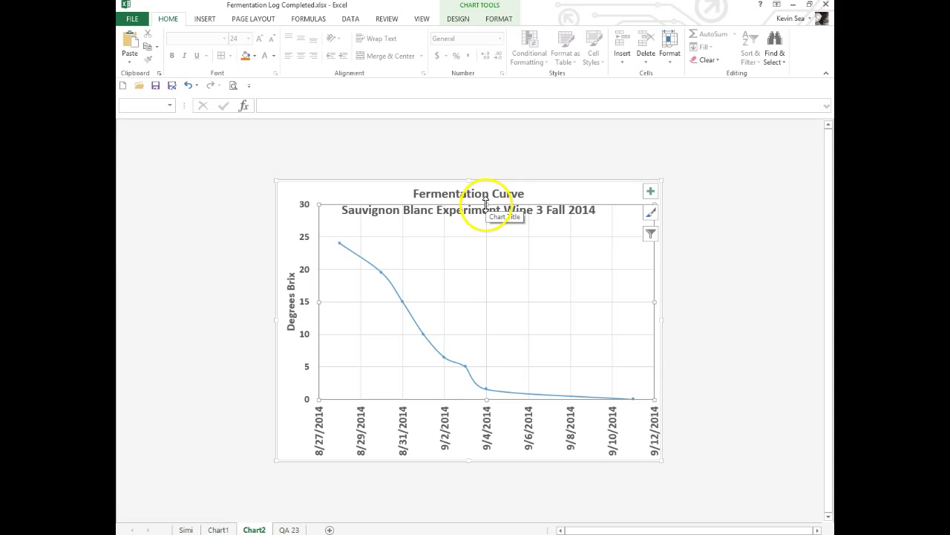
drag(485, 204, 490, 238)
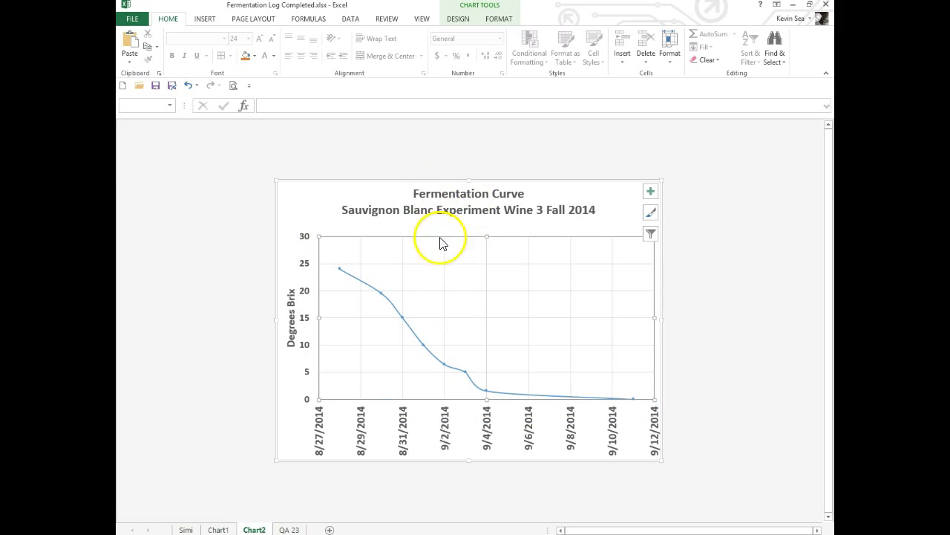